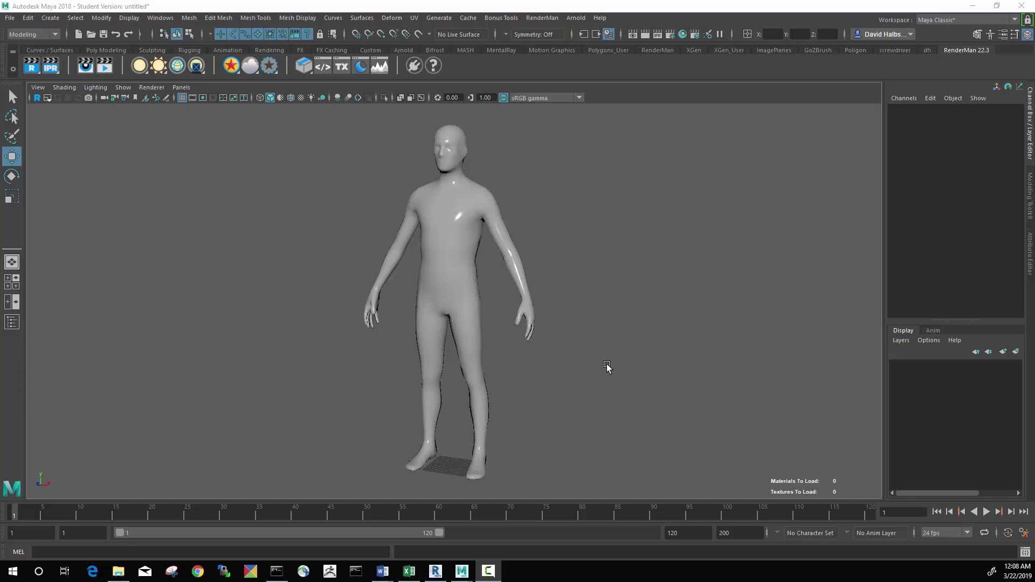
# Select the human body mesh and open the UV Editor for it.
pyautogui.click(454, 257)
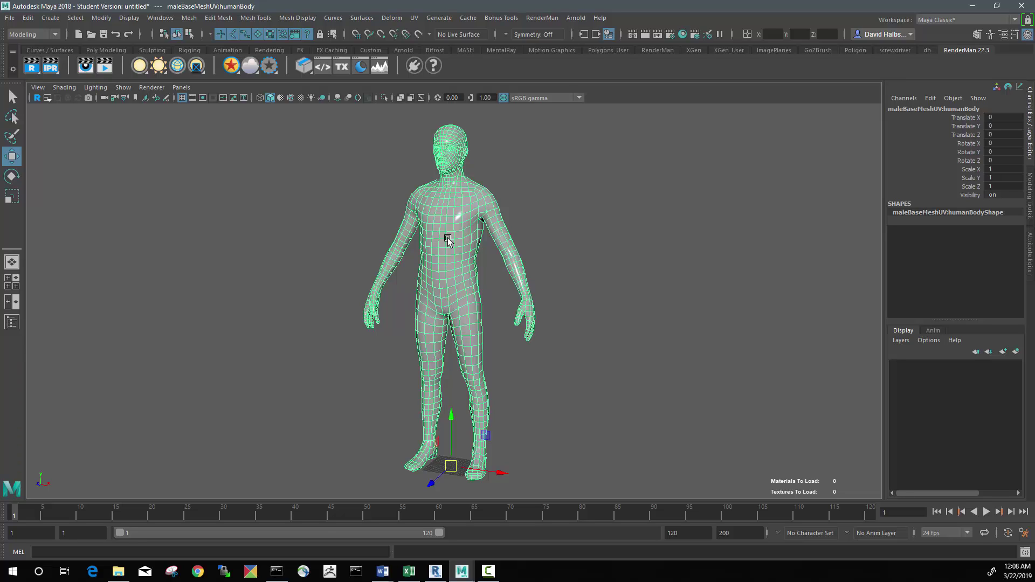
pyautogui.click(414, 18)
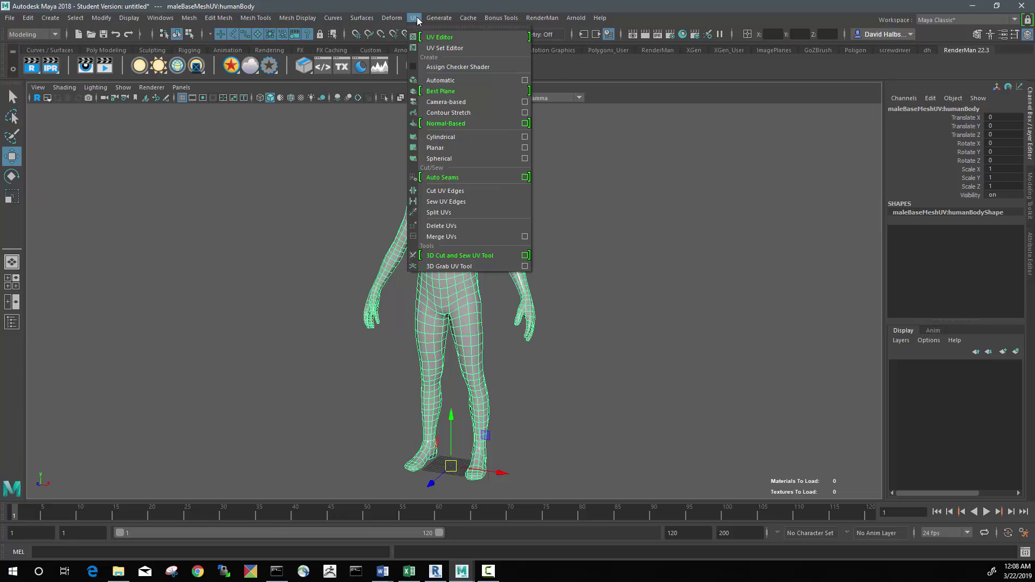
pyautogui.click(431, 36)
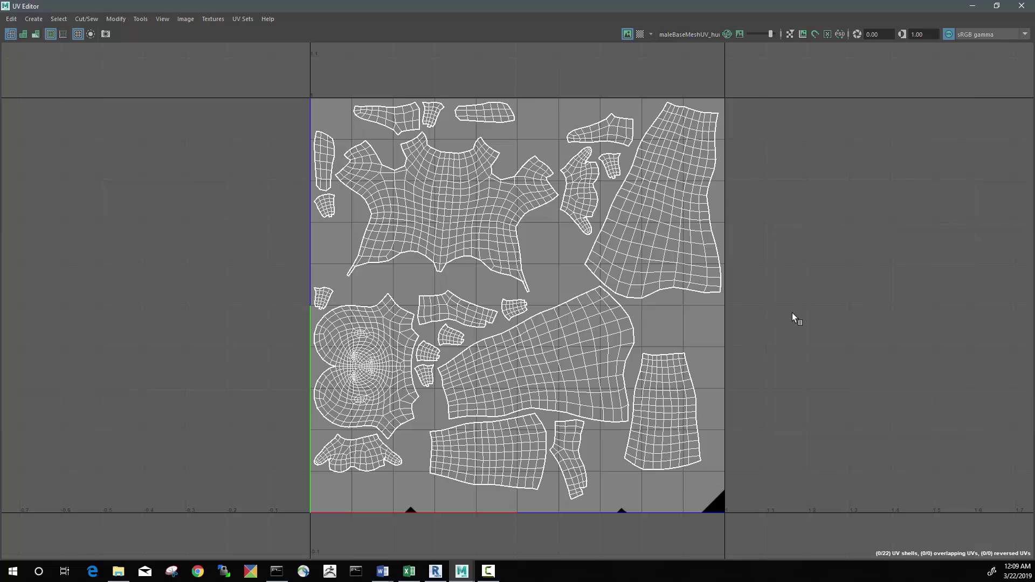
# Move the head UV shell out of the first tile into the neighbouring tile U1, V0.
pyautogui.keyDown('alt'); pyautogui.moveTo(820, 306); pyautogui.dragTo(608, 319, button='right'); pyautogui.keyUp('alt')
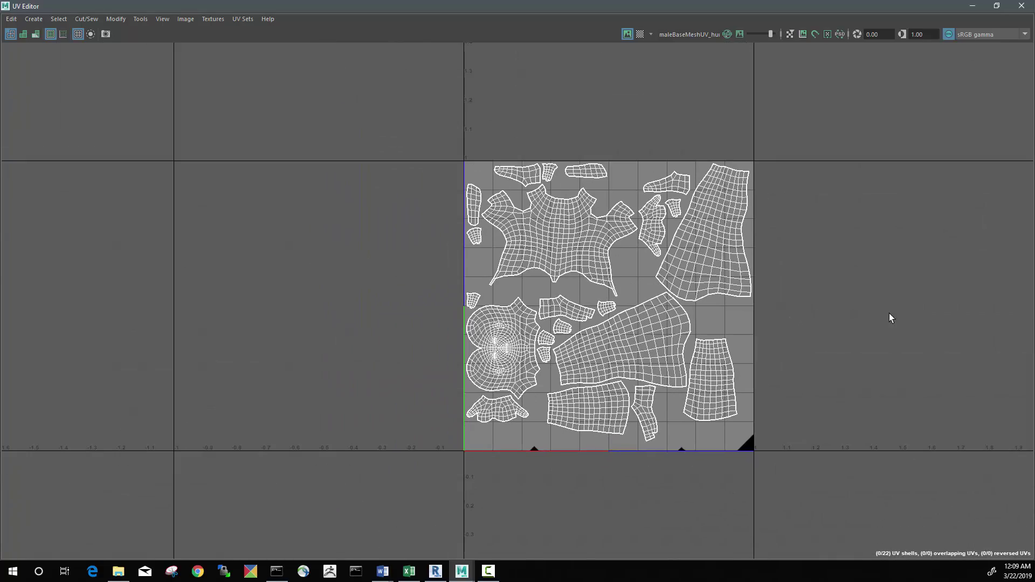
pyautogui.keyDown('alt'); pyautogui.moveTo(882, 314); pyautogui.dragTo(493, 312, button='middle'); pyautogui.keyUp('alt')
pyautogui.moveTo(659, 310)
pyautogui.keyDown('alt'); pyautogui.mouseDown(button='right')
pyautogui.moveTo(467, 306)
pyautogui.moveTo(517, 309)
pyautogui.moveTo(512, 294)
pyautogui.mouseUp(button='right'); pyautogui.keyUp('alt')
pyautogui.keyDown('alt'); pyautogui.moveTo(626, 285); pyautogui.dragTo(422, 336, button='middle'); pyautogui.keyUp('alt')
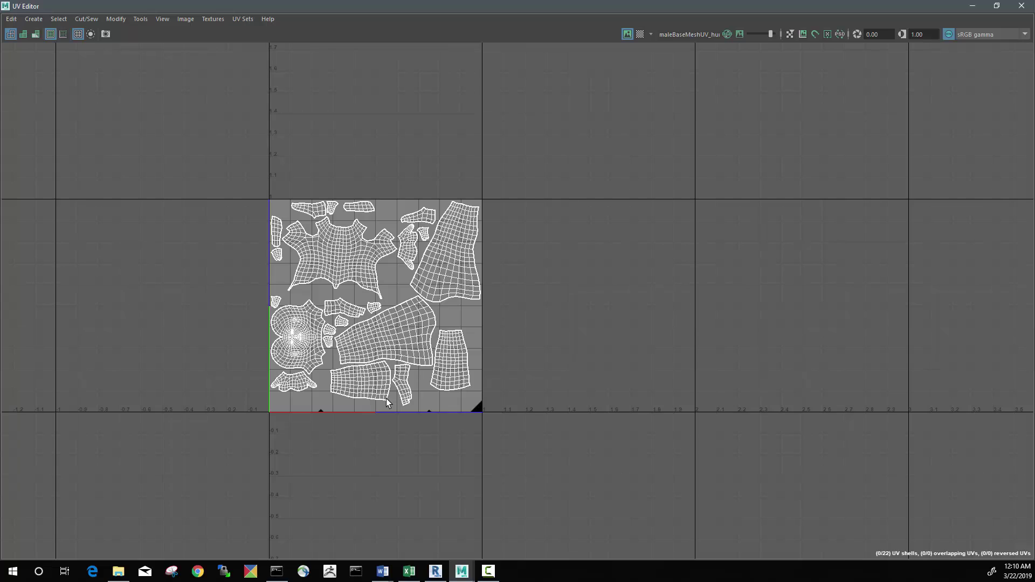
pyautogui.moveTo(296, 331); pyautogui.dragTo(246, 315, button='right')
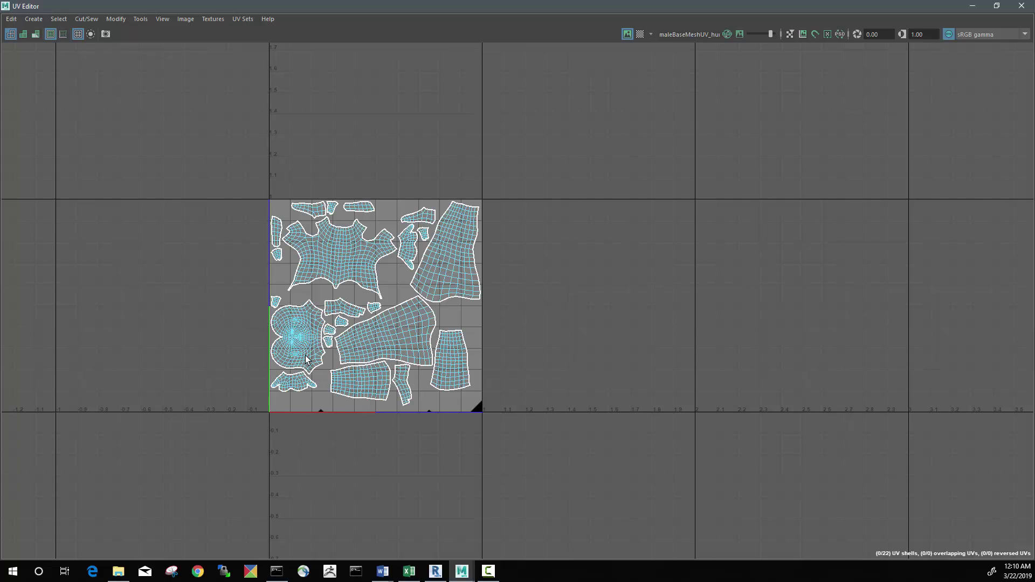
pyautogui.click(303, 339)
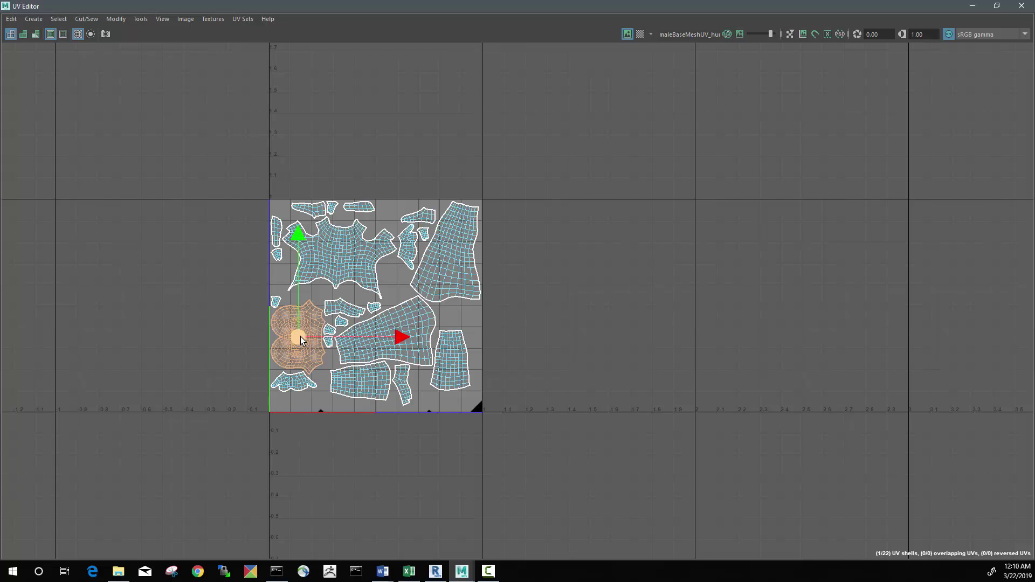
pyautogui.moveTo(299, 336); pyautogui.dragTo(591, 313)
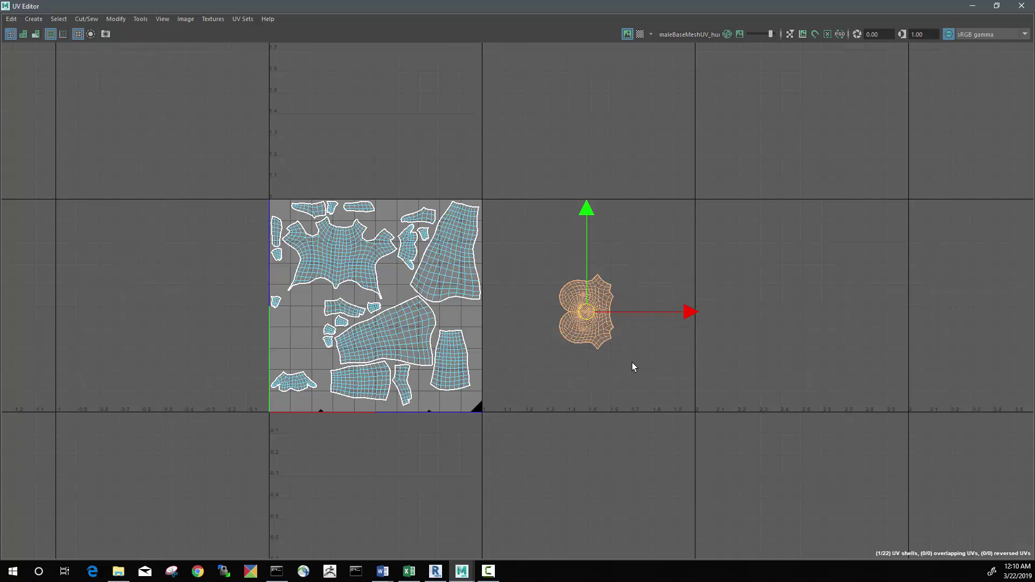
# Scale up the head shell and rotate it diagonally so that it fills tile U1, V0.
pyautogui.press('r')
pyautogui.moveTo(585, 311); pyautogui.dragTo(705, 314)
pyautogui.press('e')
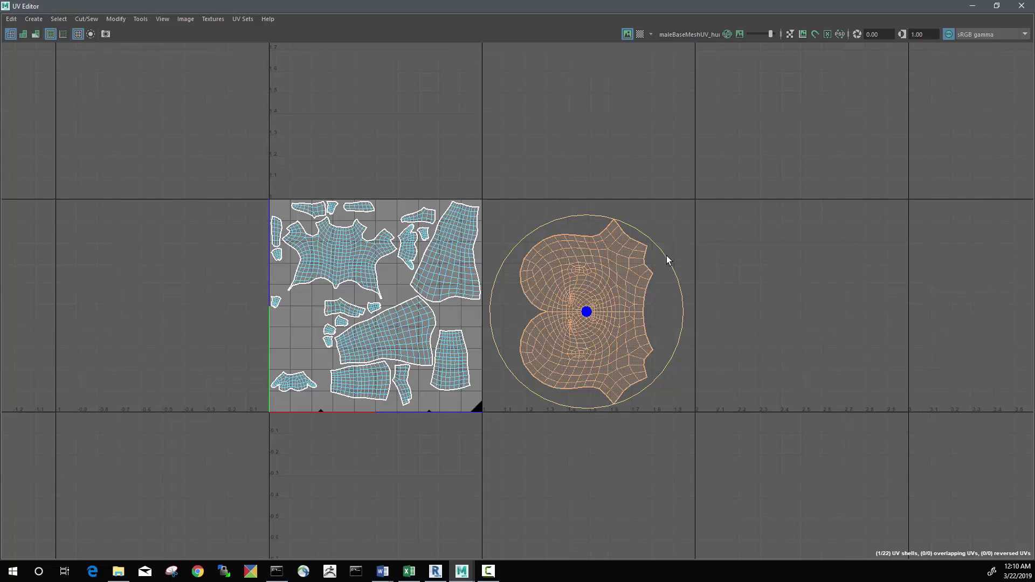
pyautogui.moveTo(669, 264); pyautogui.dragTo(679, 307)
pyautogui.press('w')
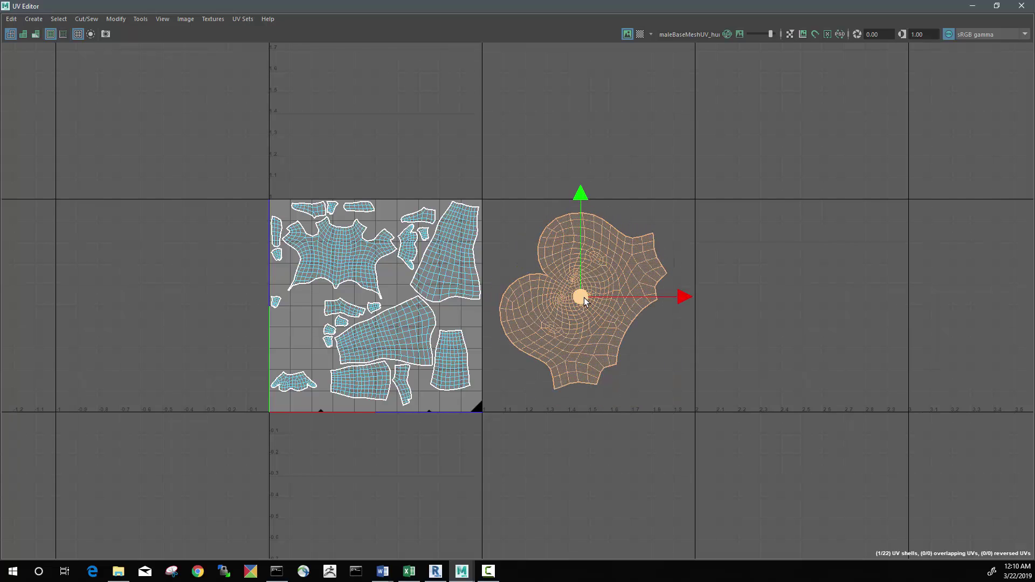
pyautogui.press('r')
pyautogui.moveTo(581, 295)
pyautogui.mouseDown()
pyautogui.moveTo(592, 292)
pyautogui.moveTo(582, 303)
pyautogui.mouseUp()
pyautogui.press('w')
pyautogui.click(670, 354)
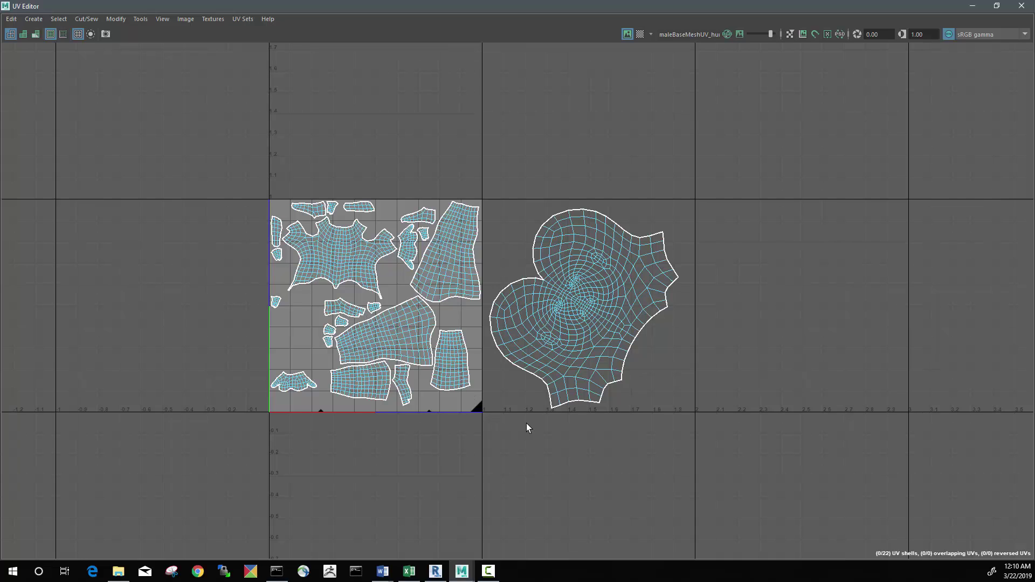
# Move the torso shell into tile U2, V0, enlarging and rotating it diagonally to fill the tile.
pyautogui.keyDown('alt'); pyautogui.moveTo(526, 423); pyautogui.dragTo(391, 412, button='middle'); pyautogui.keyUp('alt')
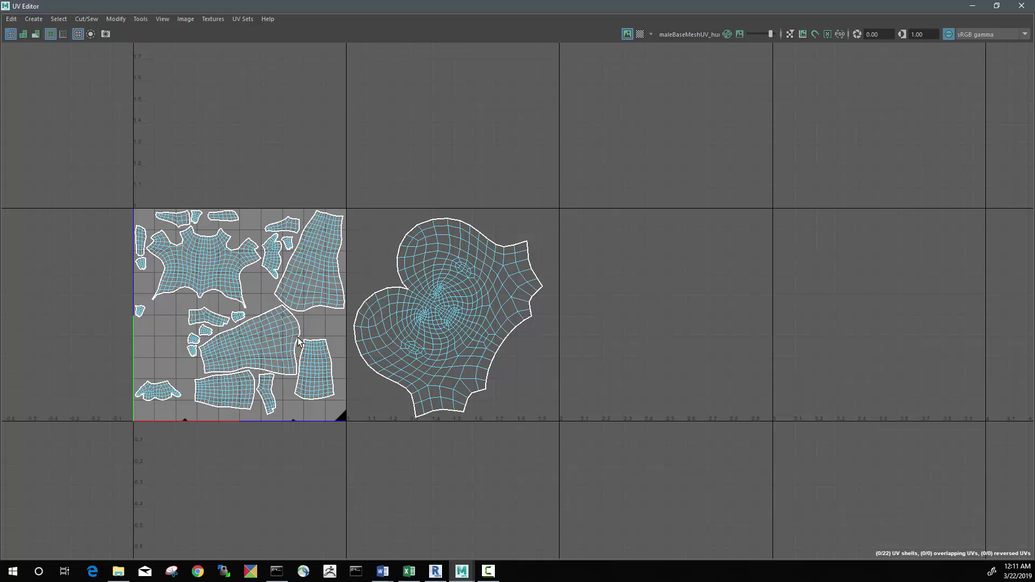
pyautogui.moveTo(207, 268); pyautogui.dragTo(160, 254, button='right')
pyautogui.click(206, 263)
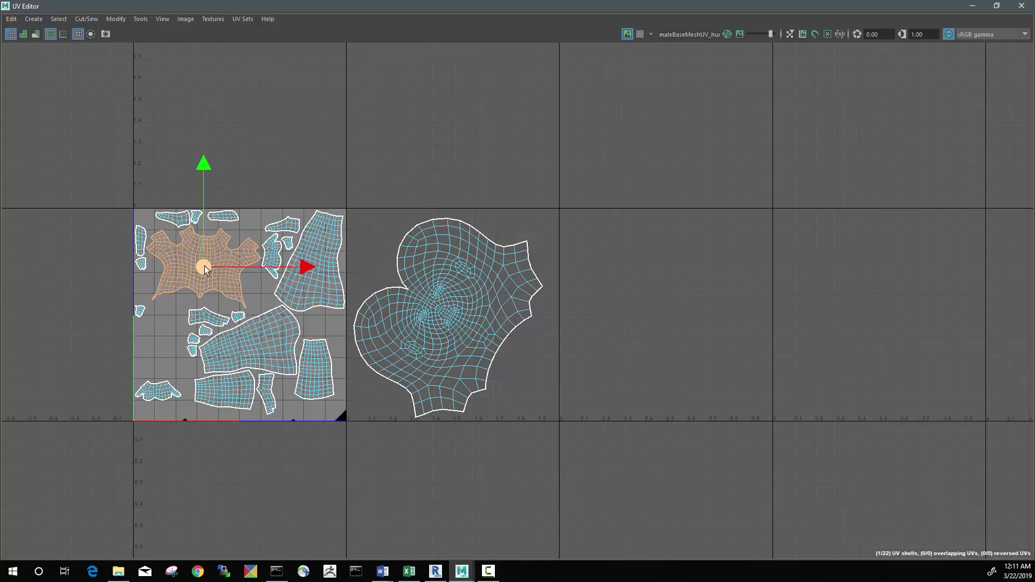
pyautogui.moveTo(206, 263); pyautogui.dragTo(742, 303)
pyautogui.press('r')
pyautogui.press('e')
pyautogui.press('w')
pyautogui.moveTo(659, 315); pyautogui.dragTo(665, 309)
pyautogui.press('r')
# Select the two large and two small limb shells and move them together into tile U3, V0.
pyautogui.click(314, 296)
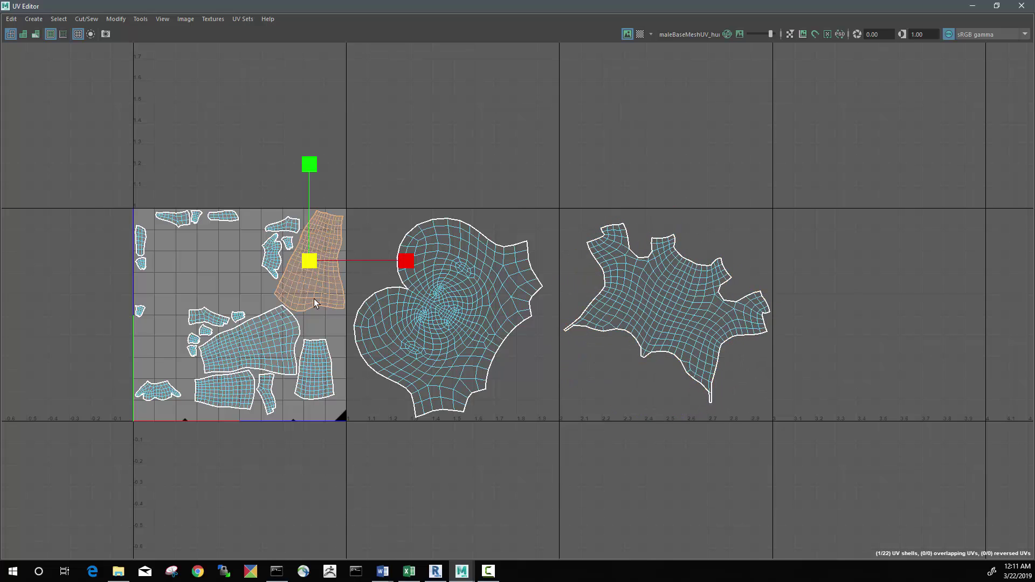
pyautogui.keyDown('shift'); pyautogui.click(275, 337); pyautogui.keyUp('shift')
pyautogui.keyDown('shift'); pyautogui.click(312, 367); pyautogui.keyUp('shift')
pyautogui.keyDown('shift'); pyautogui.click(237, 386); pyautogui.keyUp('shift')
pyautogui.press('w')
pyautogui.moveTo(271, 311); pyautogui.dragTo(866, 314)
pyautogui.keyDown('alt'); pyautogui.moveTo(868, 405); pyautogui.dragTo(481, 378, button='middle'); pyautogui.keyUp('alt')
pyautogui.keyDown('alt'); pyautogui.moveTo(482, 378); pyautogui.dragTo(886, 465, button='right'); pyautogui.keyUp('alt')
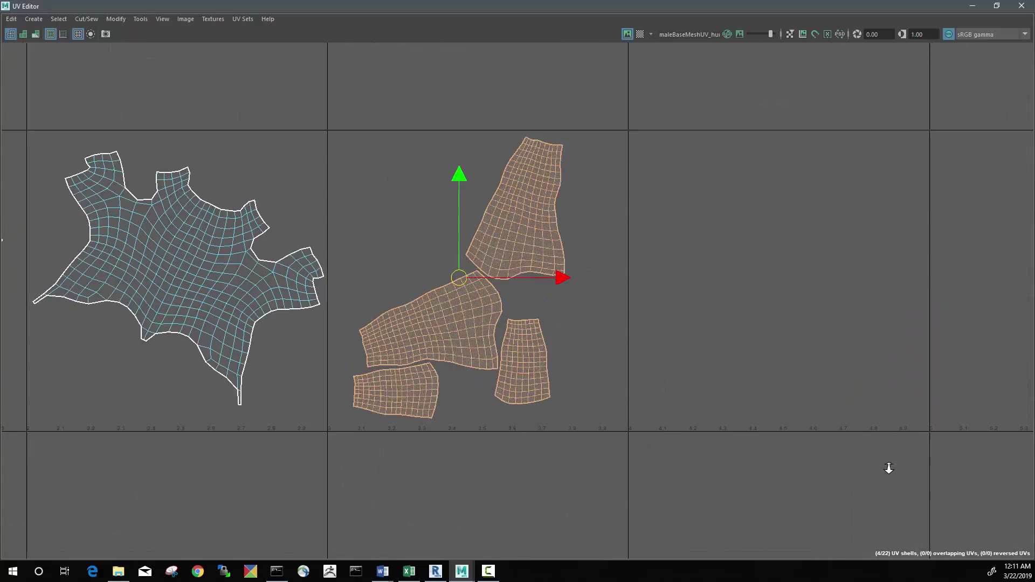
pyautogui.keyDown('alt'); pyautogui.moveTo(887, 465); pyautogui.dragTo(914, 526, button='middle'); pyautogui.keyUp('alt')
# Rotate one large limb shell to lie horizontally at the top of tile U3, V0 and place the other beneath it.
pyautogui.click(558, 279)
pyautogui.press('e')
pyautogui.moveTo(619, 203); pyautogui.dragTo(639, 325)
pyautogui.press('w')
pyautogui.moveTo(547, 269); pyautogui.dragTo(437, 235)
pyautogui.click(481, 361)
pyautogui.moveTo(461, 382); pyautogui.dragTo(451, 332)
# Scale up the two large limb shells together within tile U3, V0.
pyautogui.click(428, 277)
pyautogui.keyDown('shift'); pyautogui.click(470, 328); pyautogui.keyUp('shift')
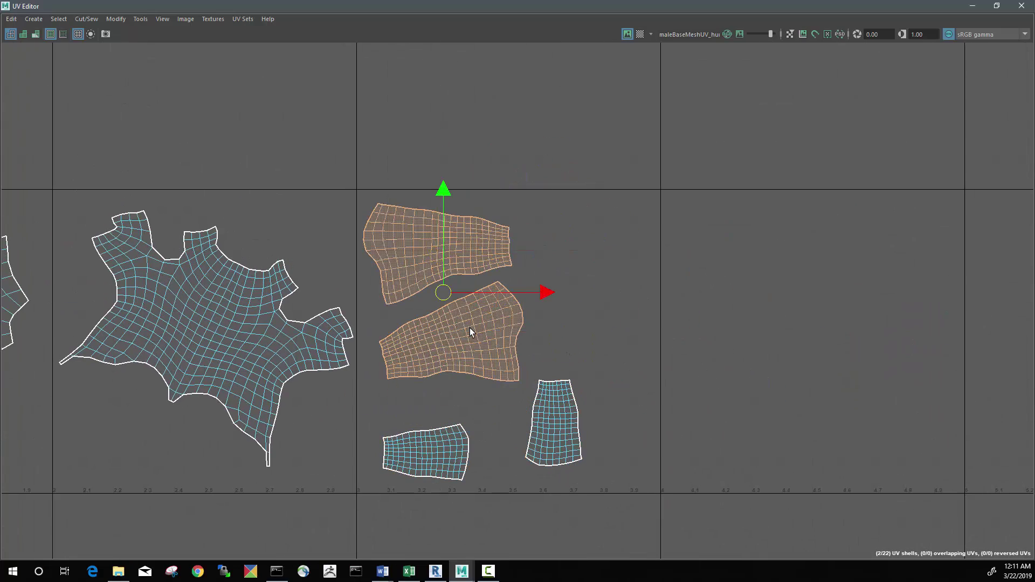
pyautogui.press('r')
pyautogui.moveTo(443, 293); pyautogui.dragTo(478, 327)
pyautogui.press('w')
# Place the two small limb shells upright beside the large ones, rotating the lower shell to match the upper.
pyautogui.click(554, 422)
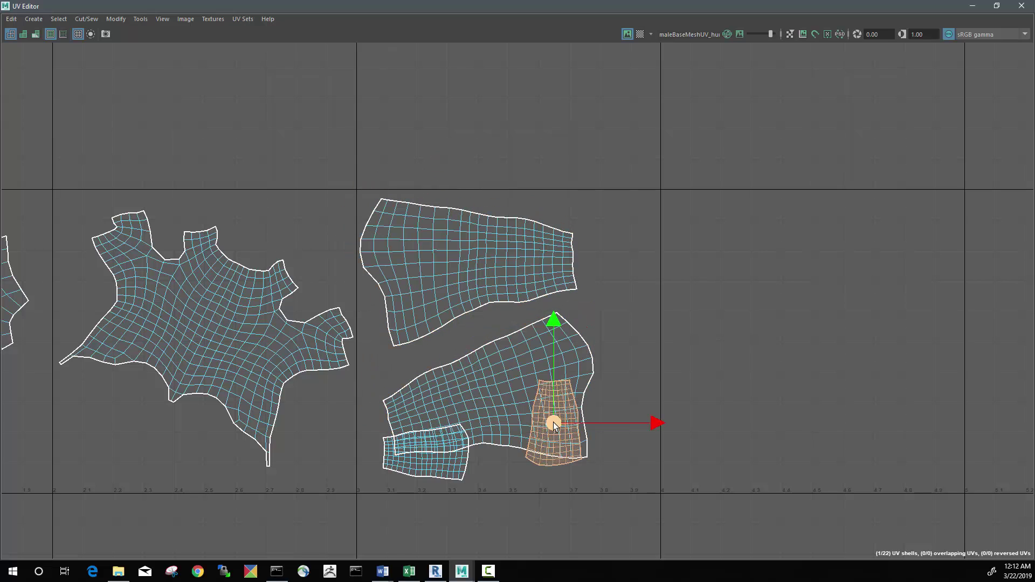
pyautogui.moveTo(554, 422); pyautogui.dragTo(616, 266)
pyautogui.click(452, 462)
pyautogui.moveTo(426, 453); pyautogui.dragTo(613, 394)
pyautogui.press('e')
pyautogui.moveTo(674, 319); pyautogui.dragTo(681, 456)
pyautogui.press('w')
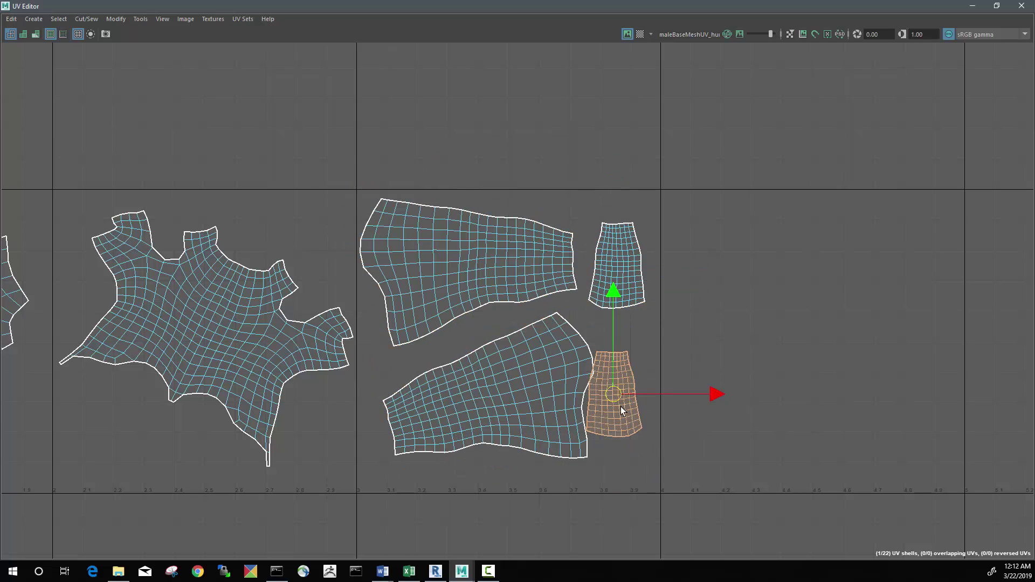
pyautogui.moveTo(614, 395); pyautogui.dragTo(624, 413)
# Shift the lower large limb shell clear of its neighbour and slightly enlarge both small limb shells.
pyautogui.click(514, 411)
pyautogui.moveTo(489, 386); pyautogui.dragTo(471, 402)
pyautogui.click(626, 412)
pyautogui.press('r')
pyautogui.moveTo(626, 413); pyautogui.dragTo(642, 413)
pyautogui.press('w')
pyautogui.moveTo(625, 413); pyautogui.dragTo(619, 414)
pyautogui.click(618, 266)
pyautogui.press('r')
pyautogui.moveTo(618, 266); pyautogui.dragTo(634, 268)
# Select all the remaining hand and foot shells around the first tile and scale them up together.
pyautogui.keyDown('alt'); pyautogui.moveTo(99, 398); pyautogui.dragTo(891, 385, button='middle'); pyautogui.keyUp('alt')
pyautogui.moveTo(502, 453); pyautogui.dragTo(232, 183)
pyautogui.moveTo(356, 327); pyautogui.dragTo(407, 327)
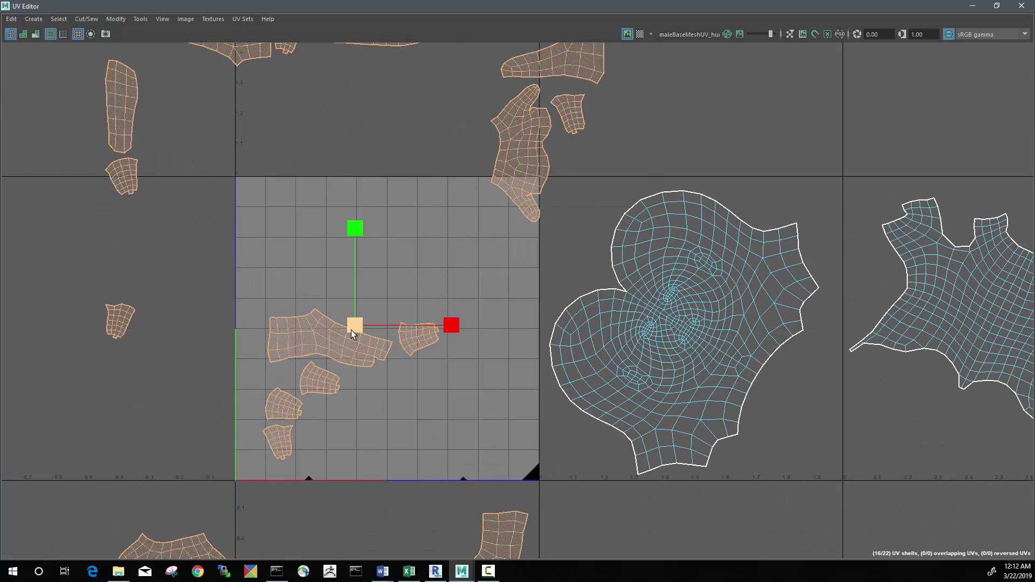
# Place the bent foot shell near the top of tile U0, V0 and group four small shells beneath it.
pyautogui.click(331, 341)
pyautogui.press('w')
pyautogui.moveTo(331, 339); pyautogui.dragTo(317, 233)
pyautogui.click(320, 381)
pyautogui.moveTo(319, 380); pyautogui.dragTo(277, 292)
pyautogui.click(280, 411)
pyautogui.moveTo(280, 408); pyautogui.dragTo(275, 338)
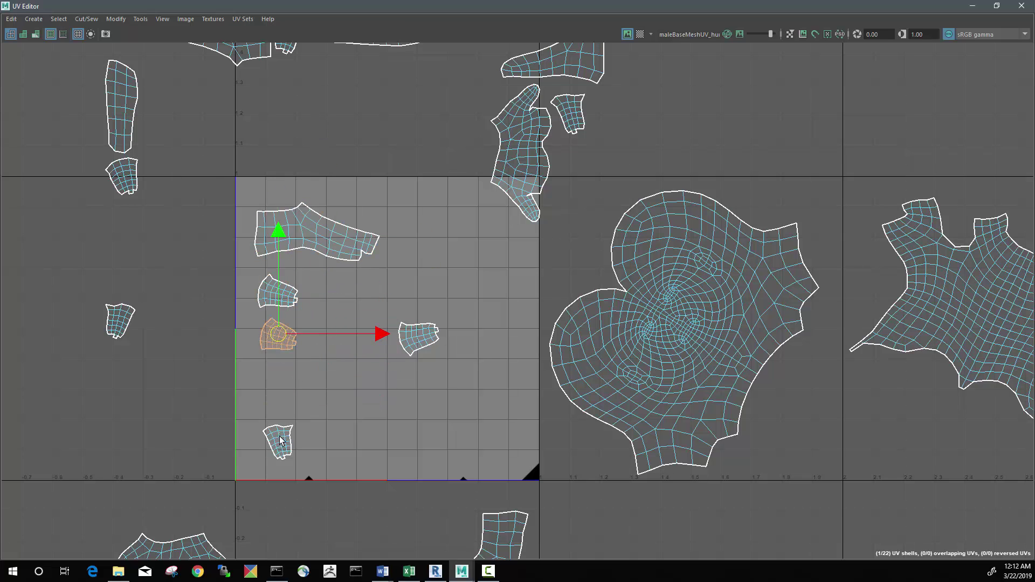
pyautogui.click(281, 438)
pyautogui.moveTo(281, 437); pyautogui.dragTo(277, 385)
pyautogui.click(118, 324)
pyautogui.moveTo(118, 324); pyautogui.dragTo(321, 300)
# Move both hand shells and two more foot shells into free areas of tile U0, V0.
pyautogui.click(512, 170)
pyautogui.moveTo(512, 170); pyautogui.dragTo(487, 264)
pyautogui.click(566, 61)
pyautogui.moveTo(566, 60); pyautogui.dragTo(484, 441)
pyautogui.click(502, 534)
pyautogui.scroll(-1, 555, 541)
pyautogui.keyDown('alt'); pyautogui.moveTo(554, 541); pyautogui.dragTo(557, 484, button='middle'); pyautogui.keyUp('alt')
pyautogui.moveTo(508, 502); pyautogui.dragTo(344, 346)
pyautogui.click(203, 504)
pyautogui.moveTo(199, 505); pyautogui.dragTo(441, 343)
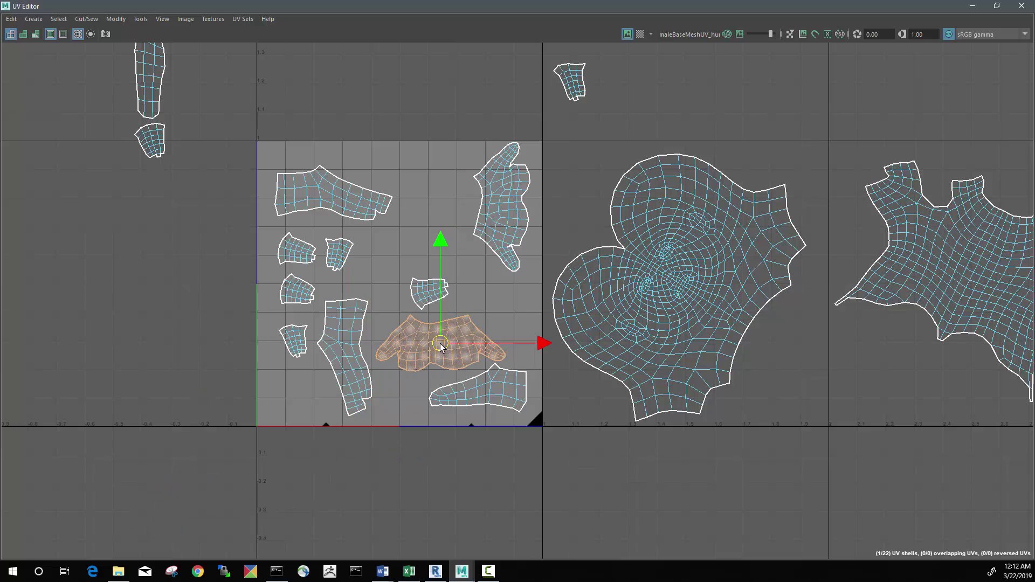
# Fit one long narrow shell and two small shells into the gaps in tile U0, V0.
pyautogui.click(152, 86)
pyautogui.moveTo(151, 76); pyautogui.dragTo(441, 204)
pyautogui.click(576, 86)
pyautogui.moveTo(570, 83); pyautogui.dragTo(485, 296)
pyautogui.click(151, 140)
pyautogui.moveTo(151, 140); pyautogui.dragTo(380, 255)
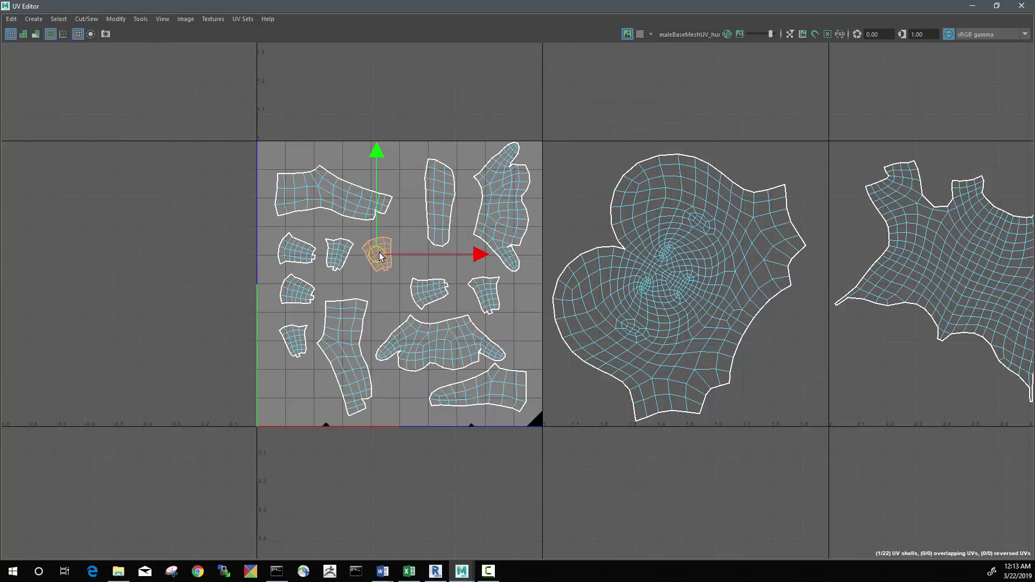
# Move the other long narrow shell to the top edge of tile U0, V0.
pyautogui.scroll(-1, 408, 152)
pyautogui.keyDown('alt'); pyautogui.moveTo(408, 152); pyautogui.dragTo(371, 262, button='middle'); pyautogui.keyUp('alt')
pyautogui.click(371, 167)
pyautogui.moveTo(370, 166); pyautogui.dragTo(322, 329)
pyautogui.click(326, 323)
# Shift the lower bent foot shell and the small shell beside it to free the tile's lower-left corner.
pyautogui.click(252, 172)
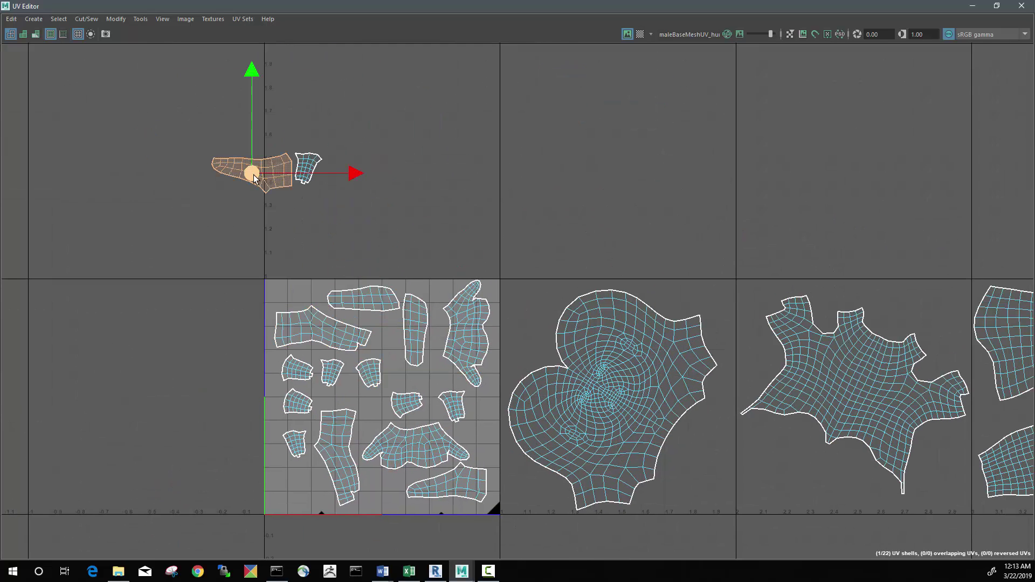
pyautogui.click(338, 457)
pyautogui.click(295, 443)
pyautogui.moveTo(338, 457); pyautogui.dragTo(298, 433)
# Move the last foot shell into the lower-left corner of tile U0, V0 and rotate it diagonally to fit.
pyautogui.click(235, 171)
pyautogui.moveTo(251, 173); pyautogui.dragTo(292, 486)
pyautogui.moveTo(307, 487); pyautogui.dragTo(306, 487)
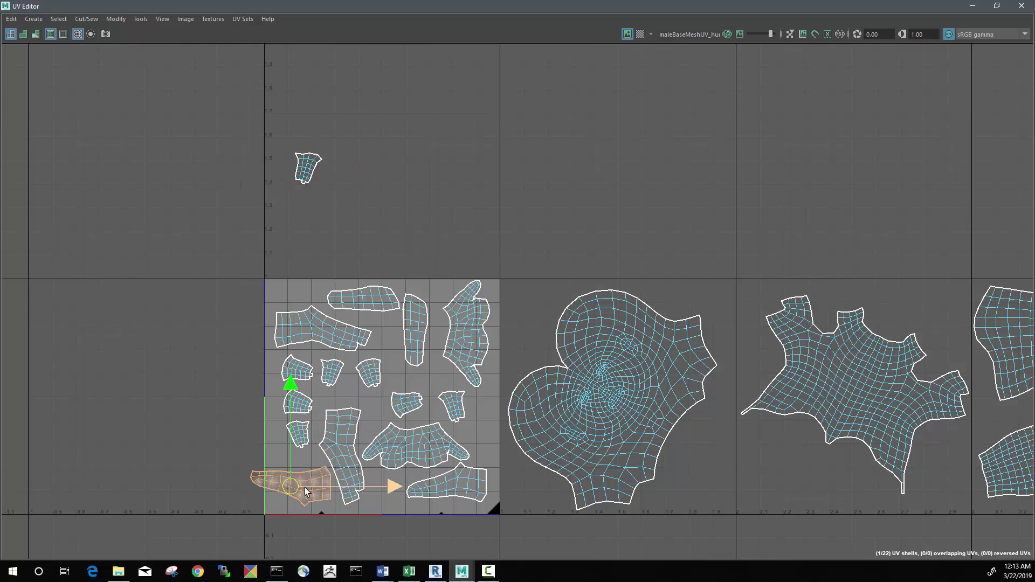
pyautogui.press('e')
pyautogui.moveTo(337, 403); pyautogui.dragTo(354, 467)
pyautogui.press('w')
pyautogui.moveTo(292, 483); pyautogui.dragTo(296, 472)
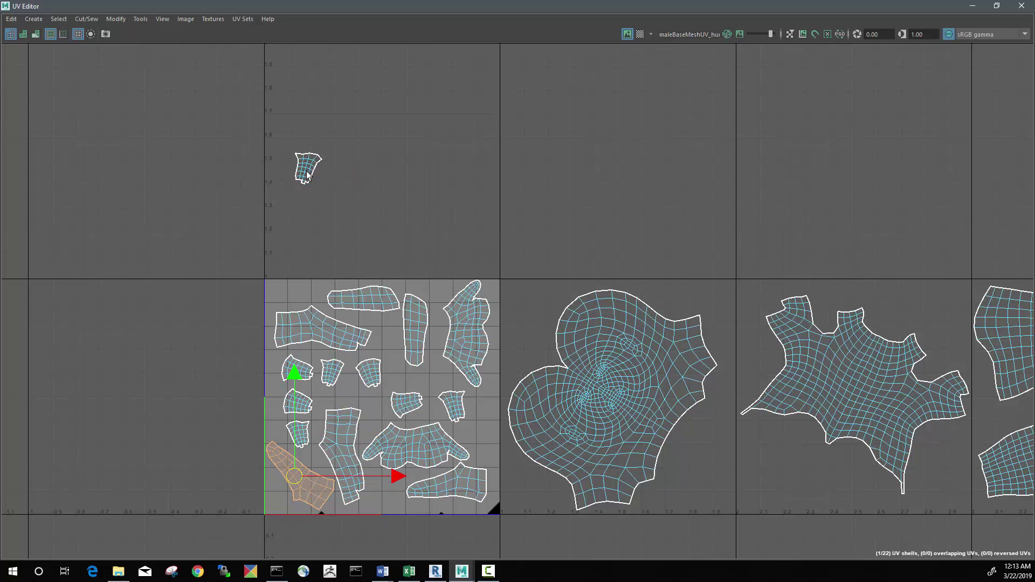
# Place the last small shell in the upper middle of tile U0, V0 and deselect it.
pyautogui.click(306, 170)
pyautogui.moveTo(306, 170); pyautogui.dragTo(388, 337)
pyautogui.click(669, 218)
pyautogui.scroll(-1, 671, 217)
pyautogui.keyDown('alt'); pyautogui.moveTo(674, 216); pyautogui.dragTo(493, 177, button='middle'); pyautogui.keyUp('alt')
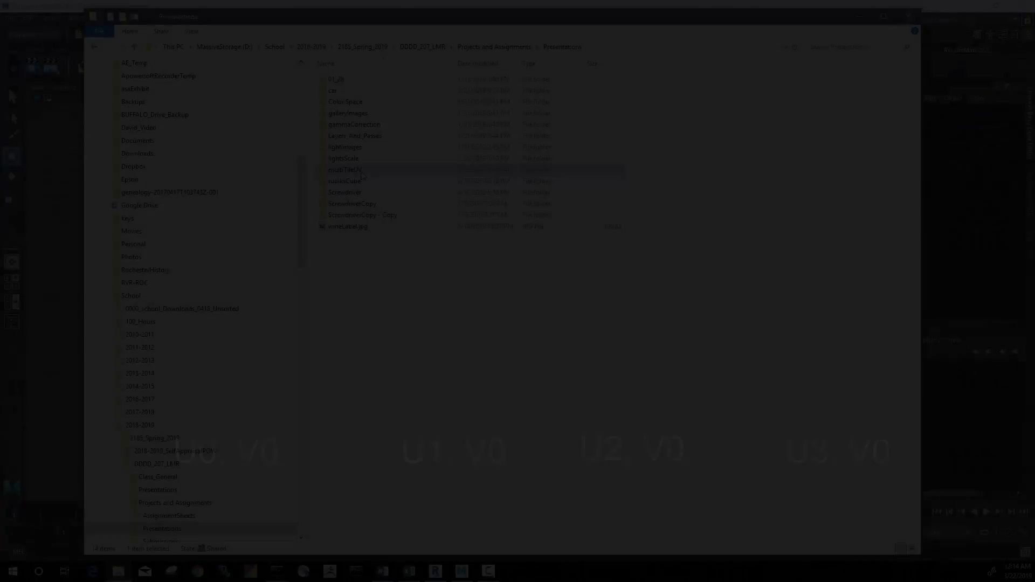
# Examine the texture images in the multiTileUV project's sourceimages folder, closing the file browser when done.
pyautogui.doubleClick(361, 170)
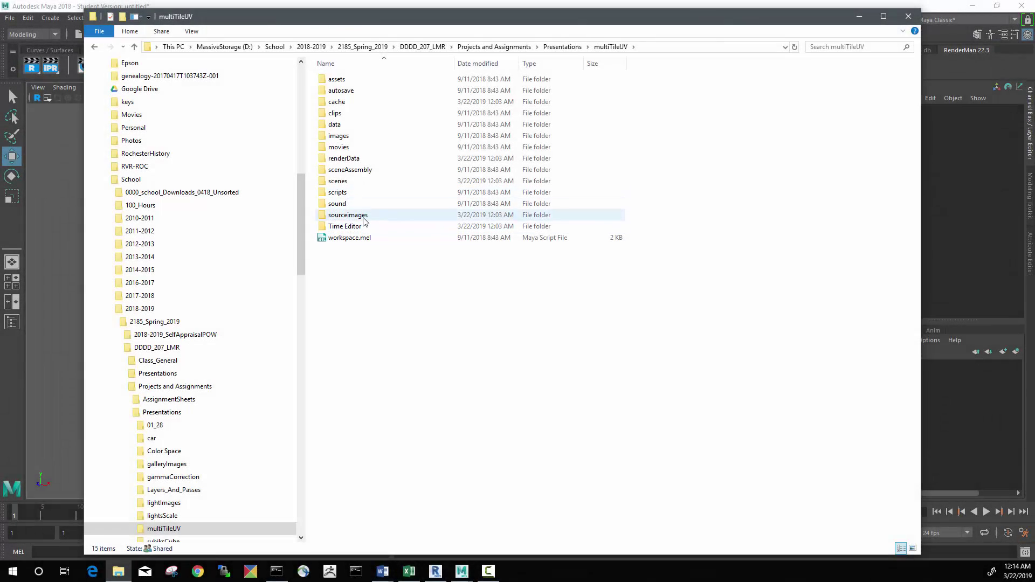
pyautogui.doubleClick(365, 218)
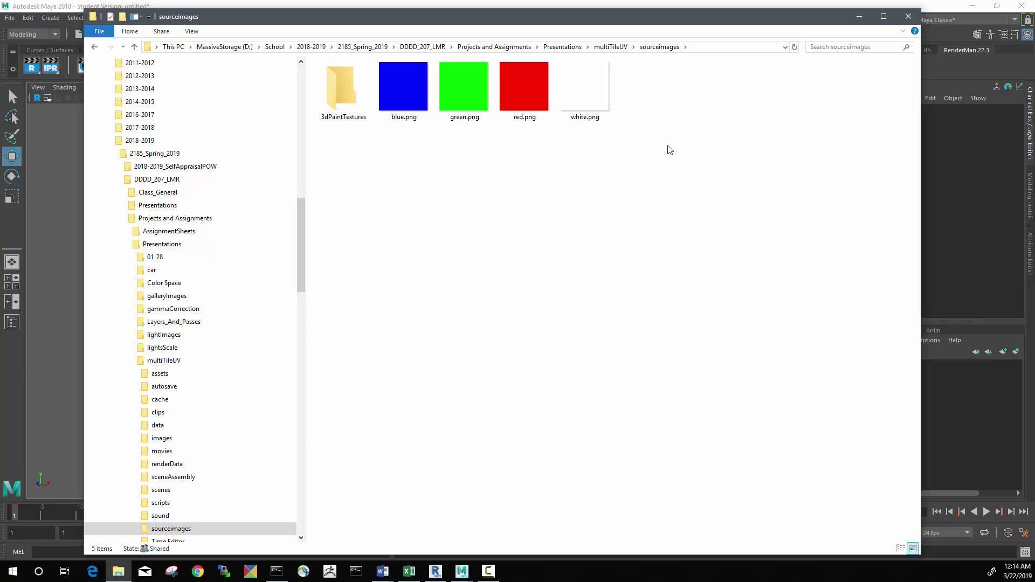
pyautogui.click(908, 17)
# Open the Hypershade and clear all nodes from its graph.
pyautogui.click(683, 35)
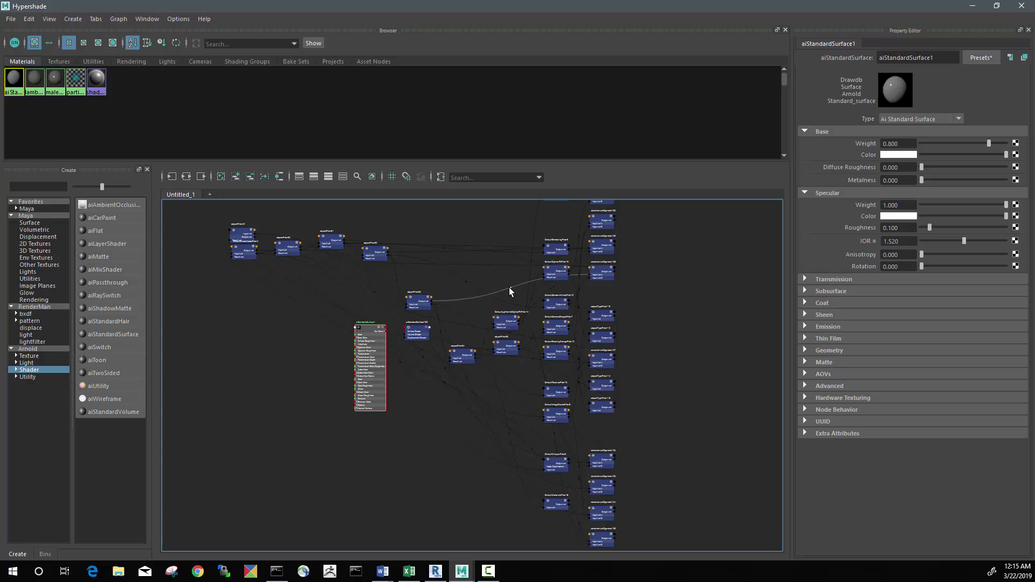
pyautogui.moveTo(509, 287)
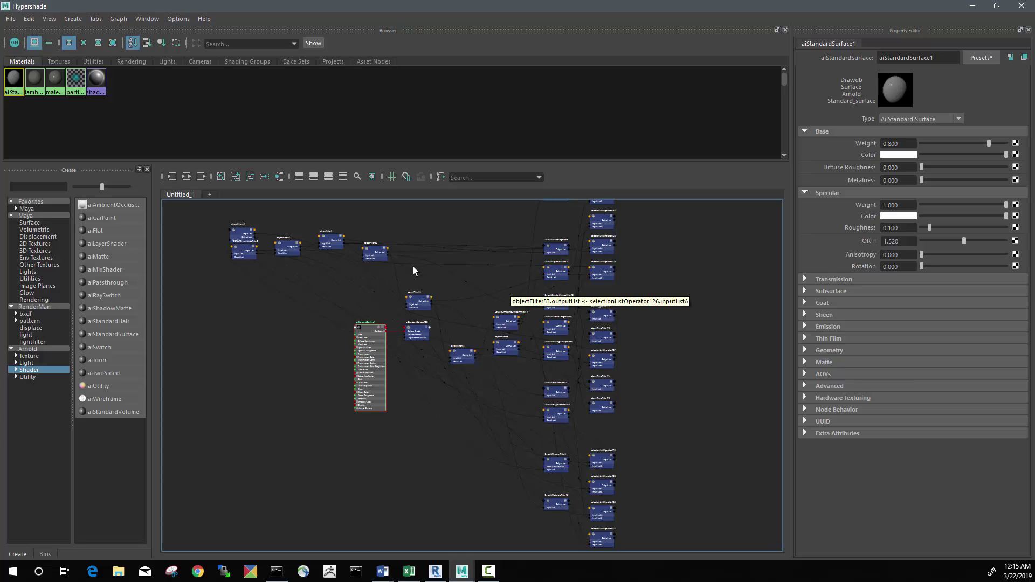
pyautogui.click(221, 177)
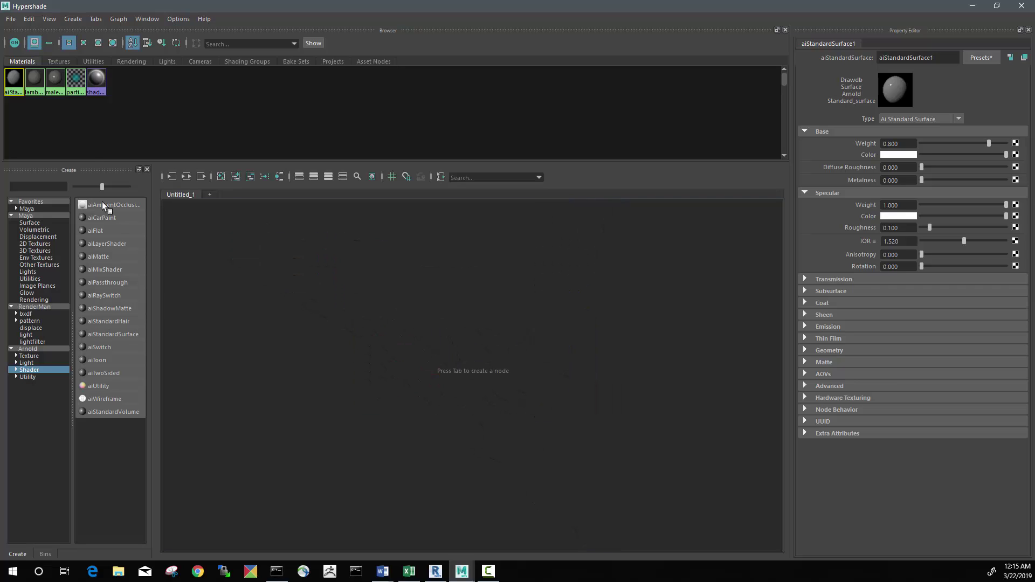
# Add the aiStandardSurface1 material to the graph and create a File texture node.
pyautogui.moveTo(50, 91); pyautogui.dragTo(575, 336)
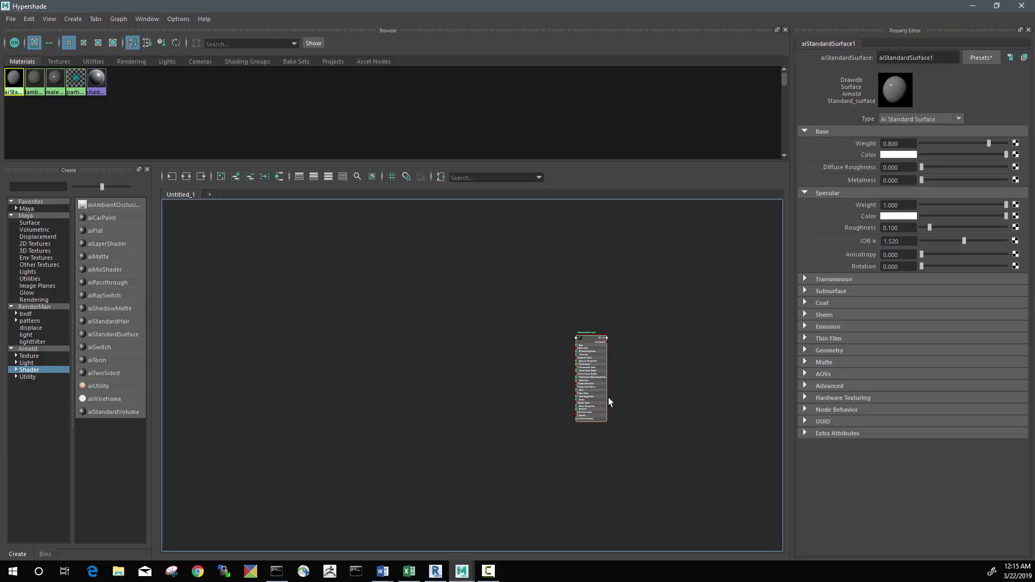
pyautogui.scroll(3, 614, 397)
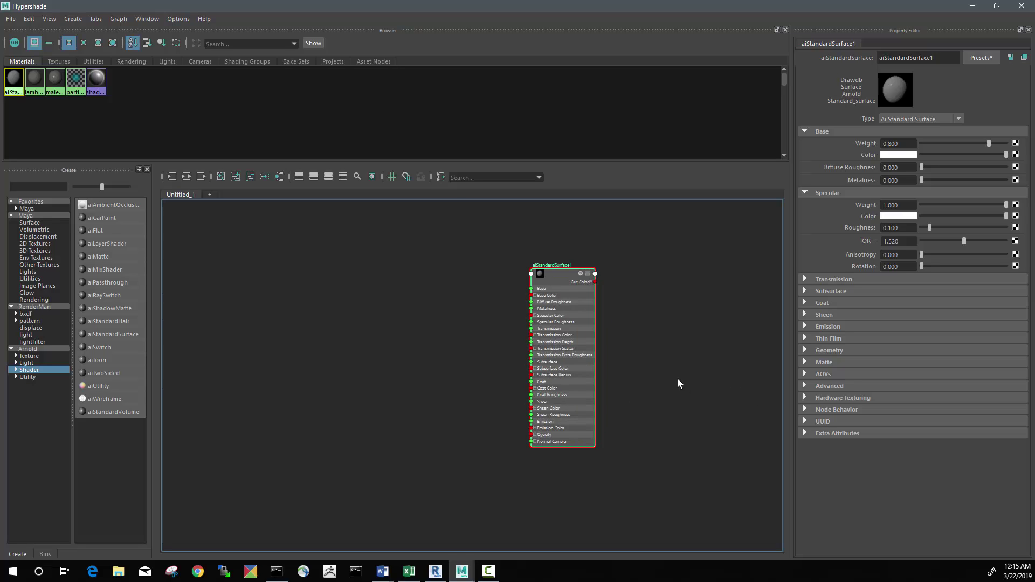
pyautogui.click(35, 244)
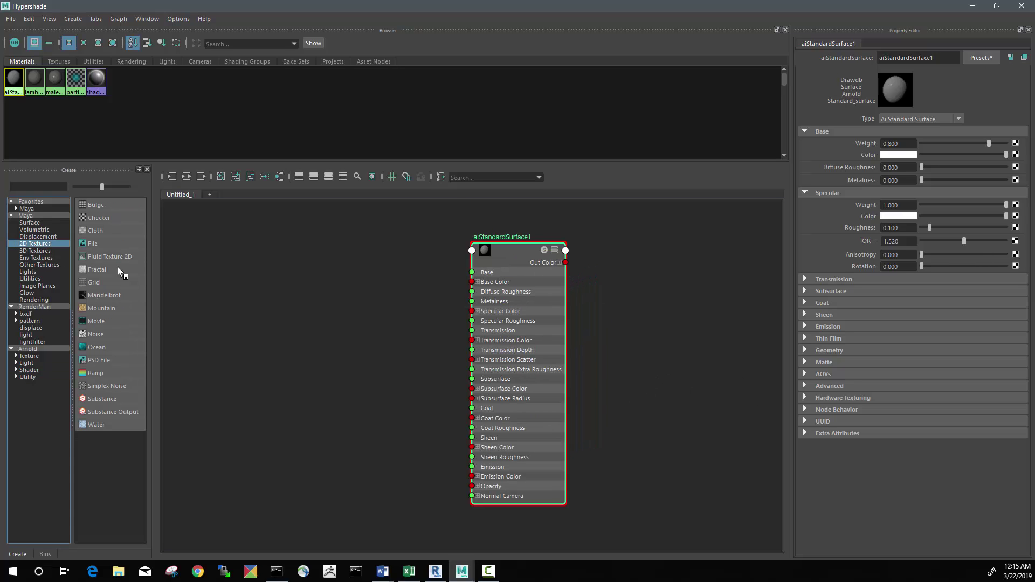
pyautogui.click(92, 242)
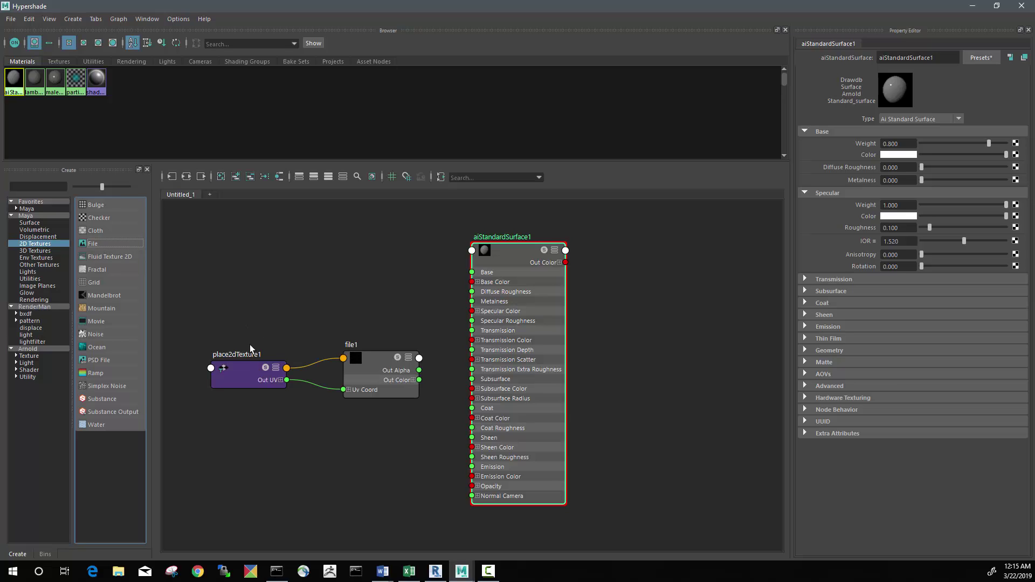
# Connect the file1 texture's Out Color to the Base Color of aiStandardSurface1 and load blue.png as its image.
pyautogui.moveTo(247, 334); pyautogui.dragTo(485, 282)
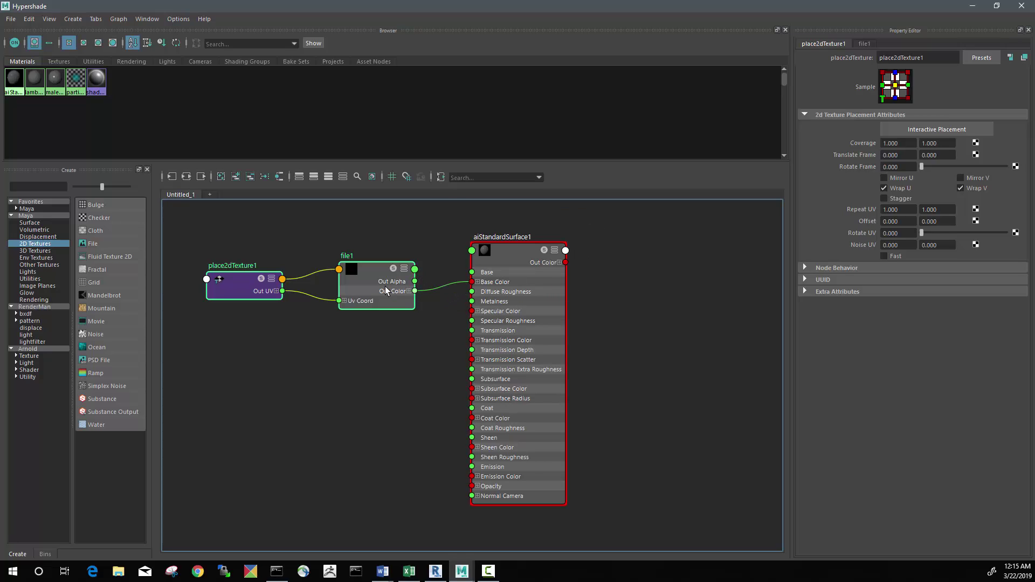
pyautogui.click(366, 273)
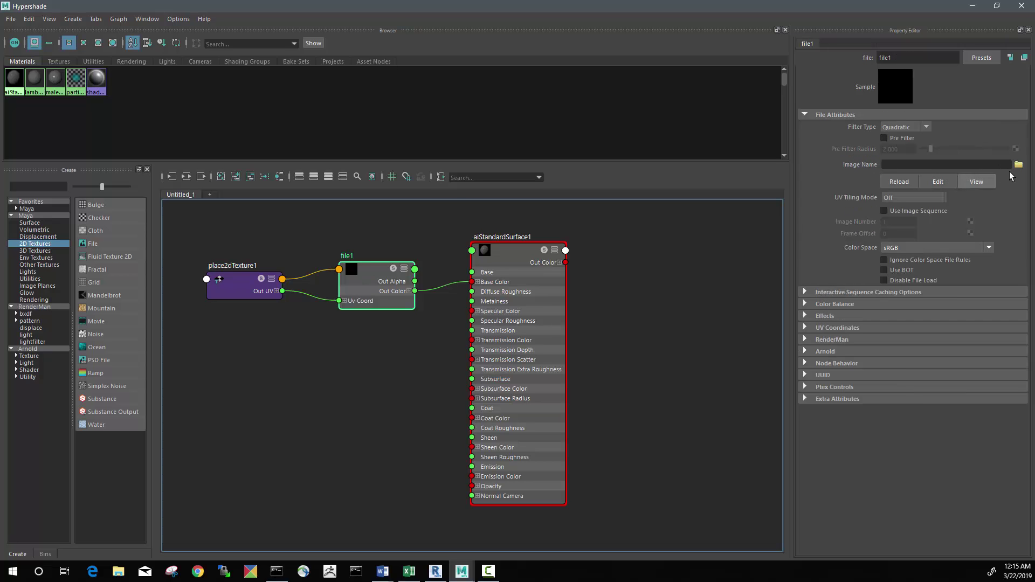
pyautogui.click(1018, 165)
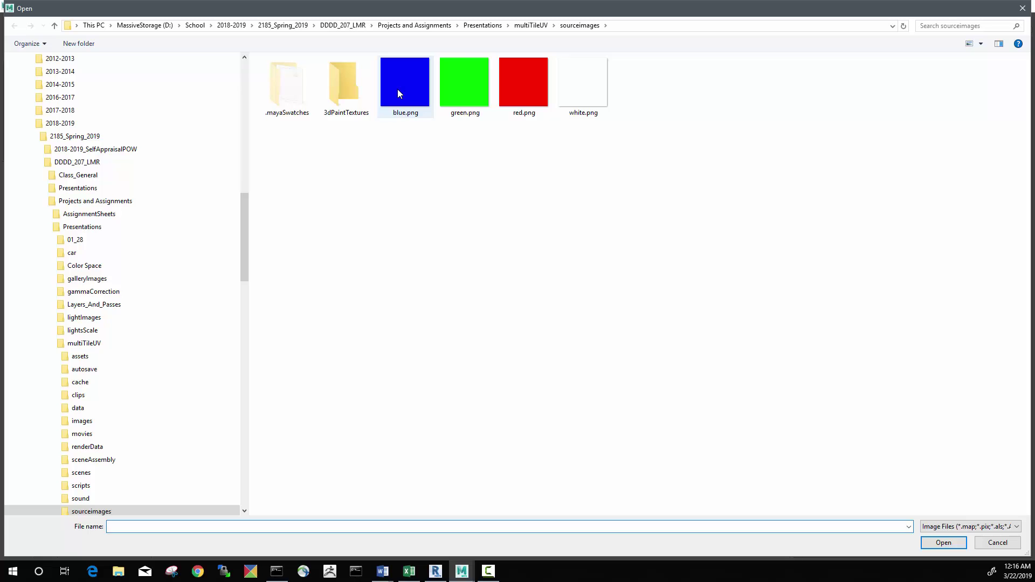
pyautogui.click(398, 90)
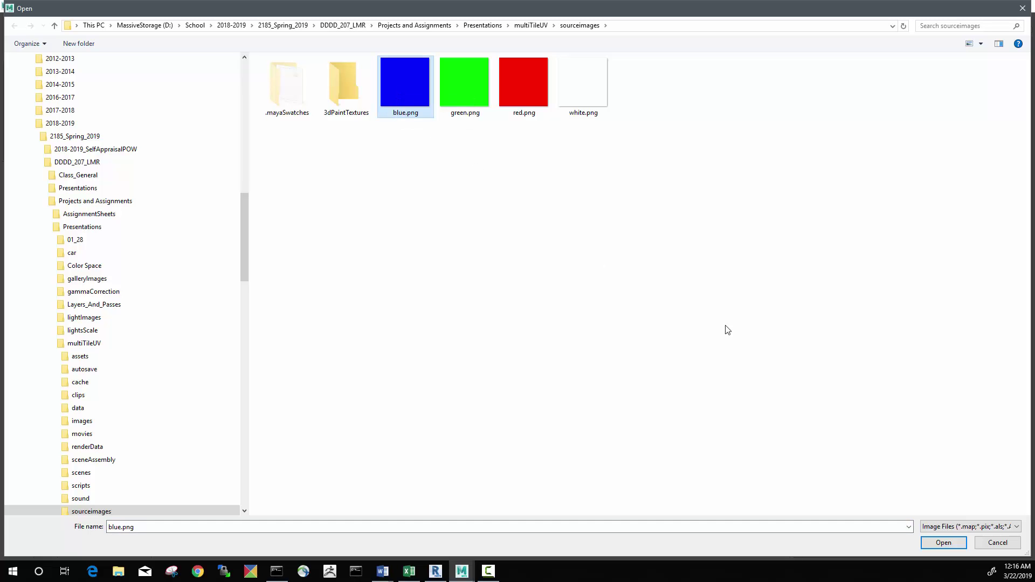
pyautogui.click(943, 543)
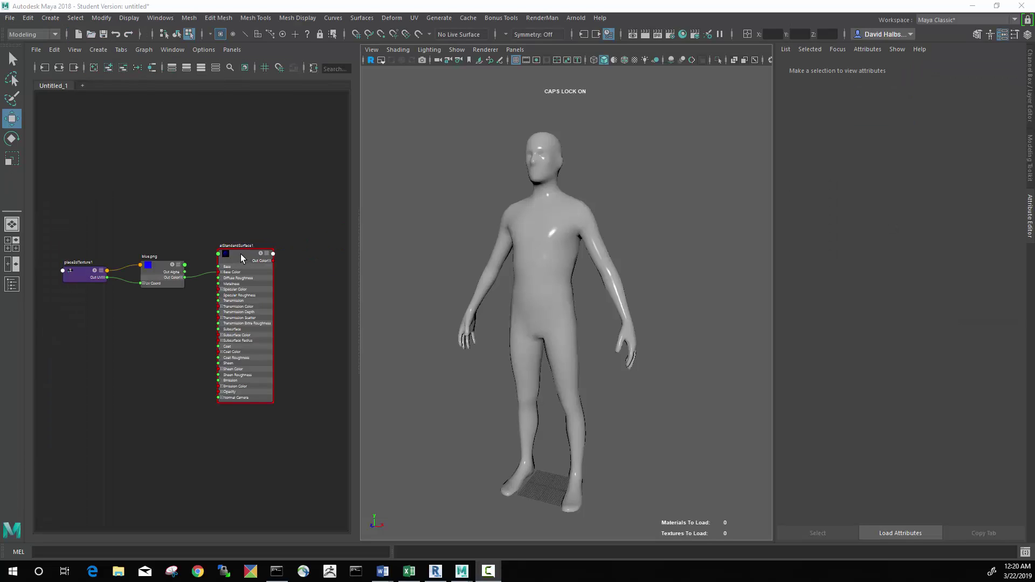
# Assign the aiStandardSurface1 material to the human body mesh and turn on textured display in the viewport.
pyautogui.click(543, 264)
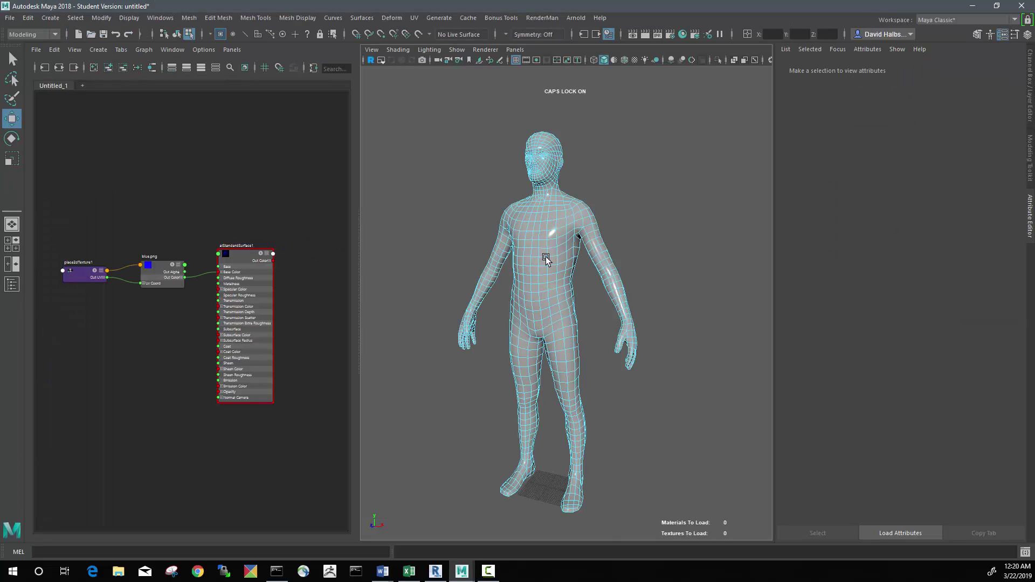
pyautogui.moveTo(545, 257); pyautogui.dragTo(605, 244, button='right')
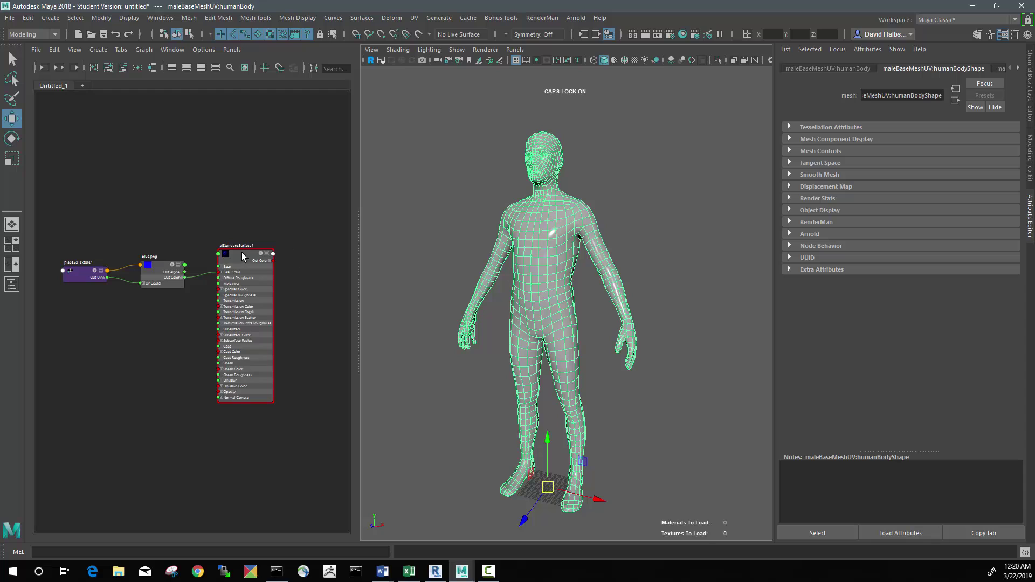
pyautogui.moveTo(243, 257); pyautogui.dragTo(244, 223, button='right')
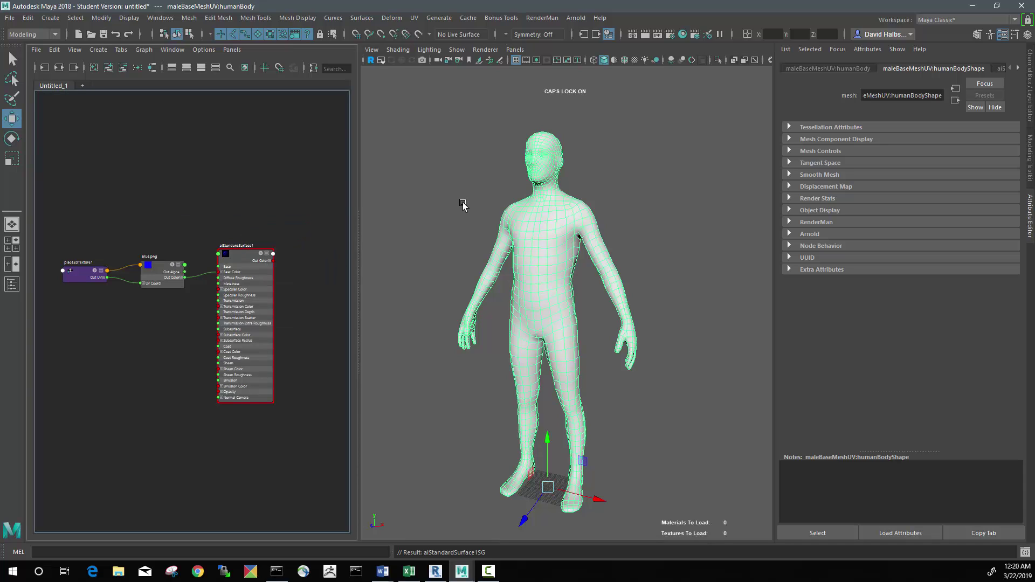
pyautogui.press('6')
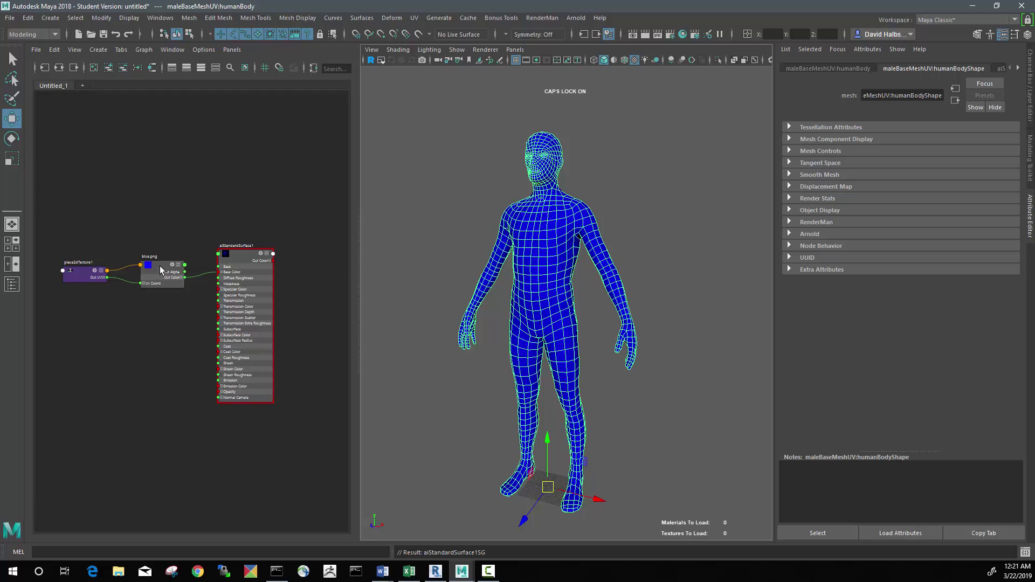
# Set the blue.png file node's UV Tiling Mode to Explicit Tiles and generate the tile preview.
pyautogui.scroll(5, 152, 286)
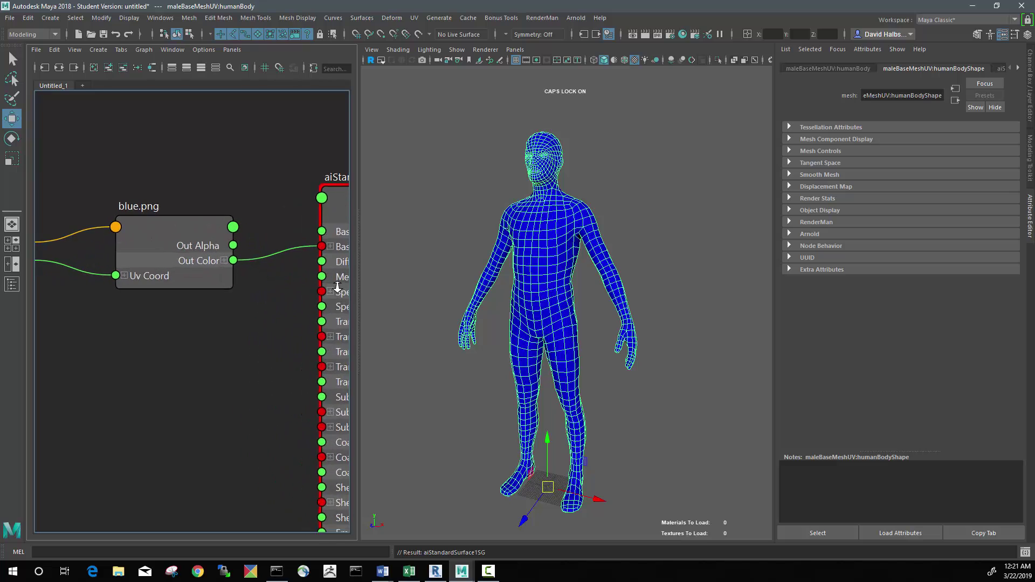
pyautogui.click(179, 223)
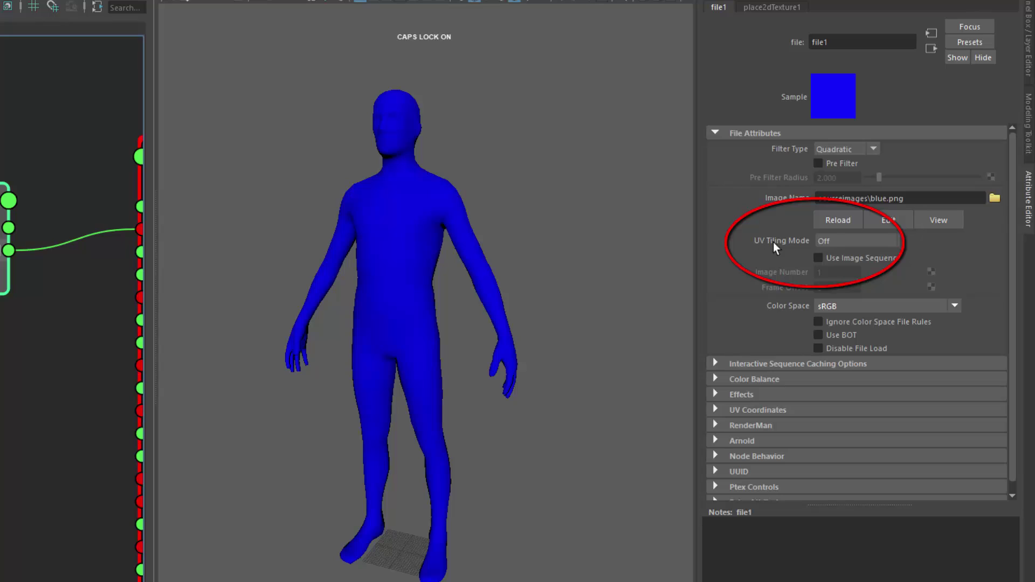
pyautogui.click(842, 242)
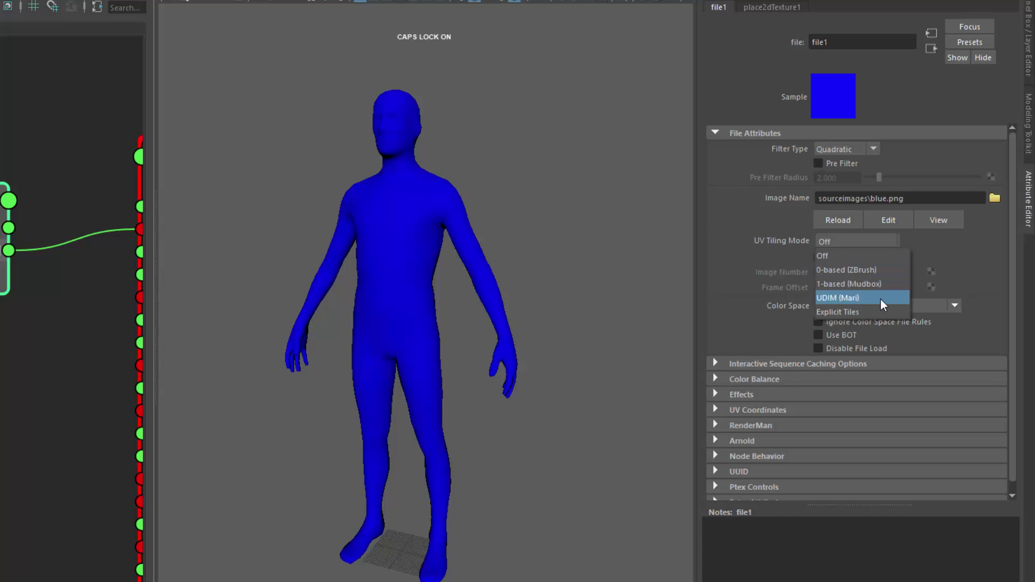
pyautogui.click(846, 311)
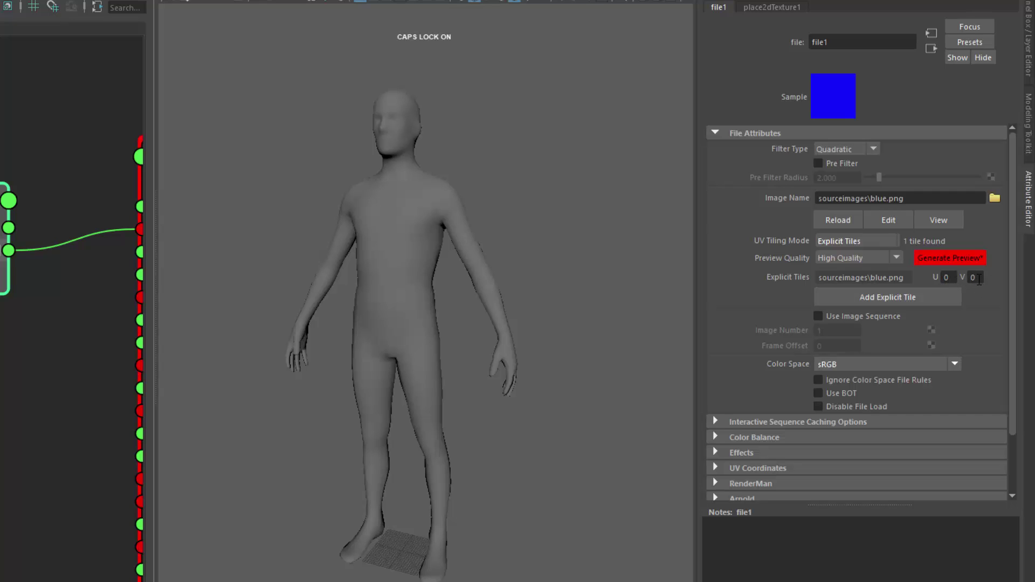
pyautogui.click(940, 260)
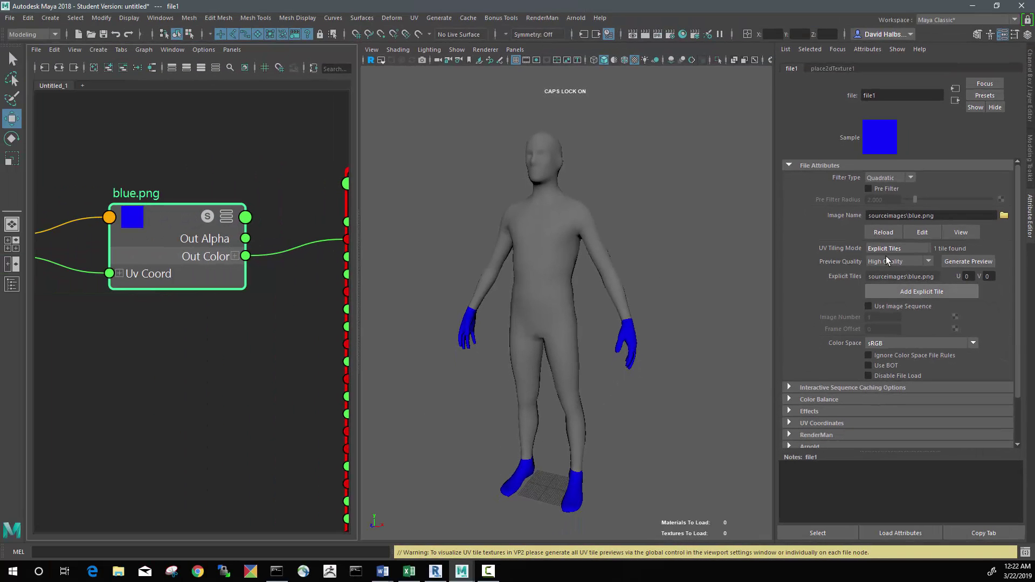
# Examine the body's UV shell layout across the tiles in the UV Editor, minimizing the editor when done.
pyautogui.click(413, 19)
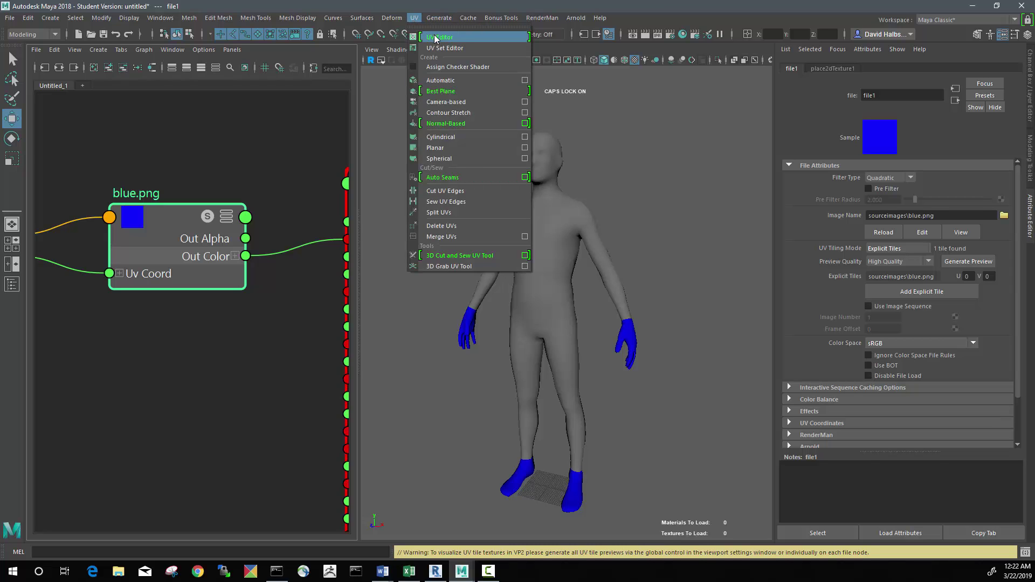
pyautogui.click(434, 37)
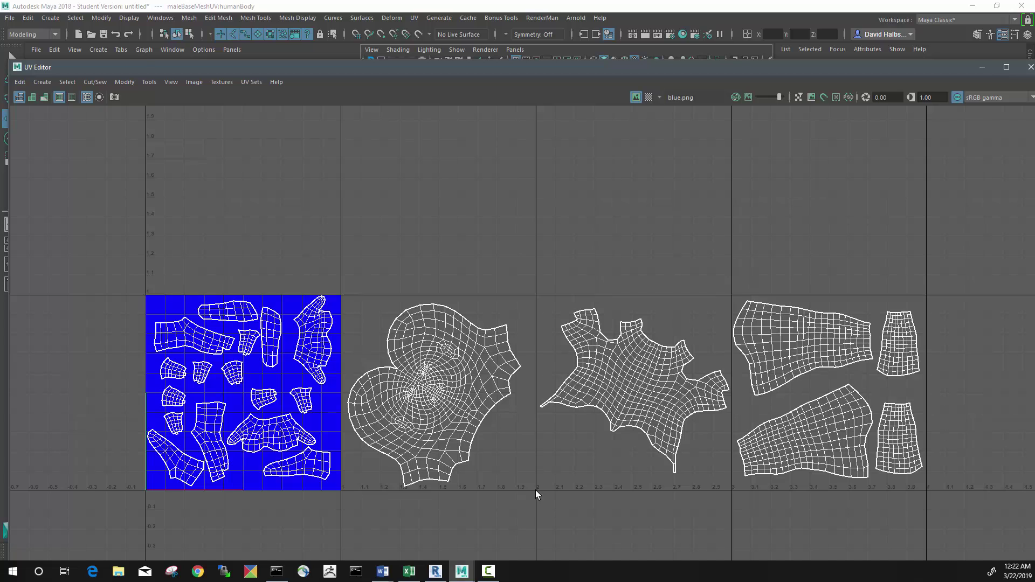
pyautogui.click(975, 6)
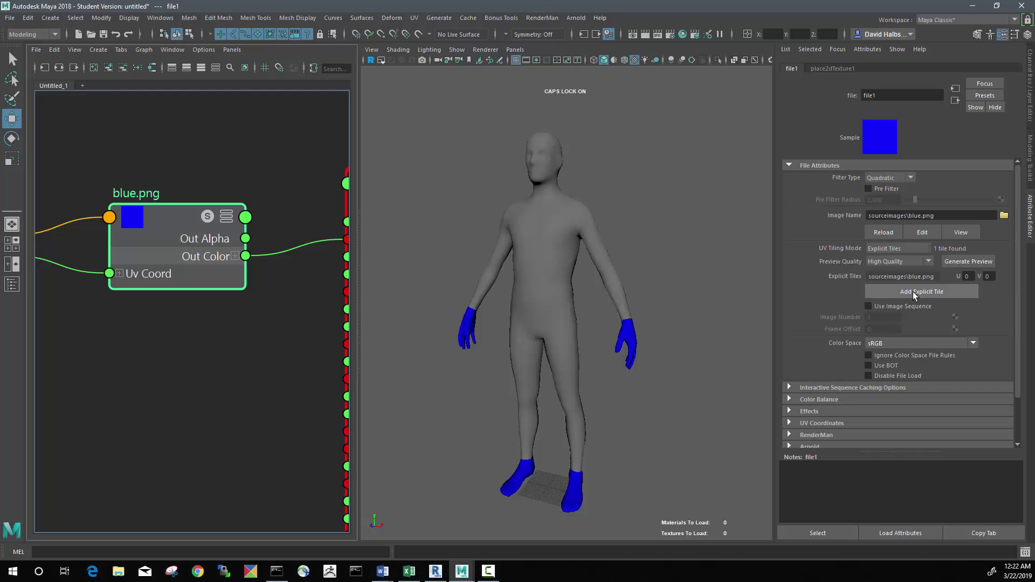
# Add an explicit tile at U 1, V 0 using red.png and regenerate the preview.
pyautogui.click(913, 293)
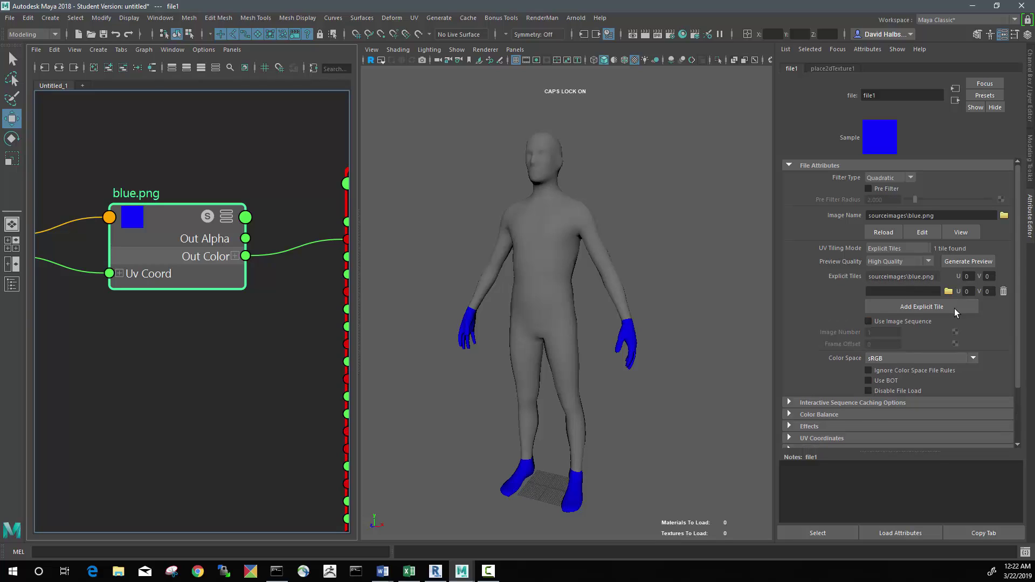
pyautogui.click(968, 292)
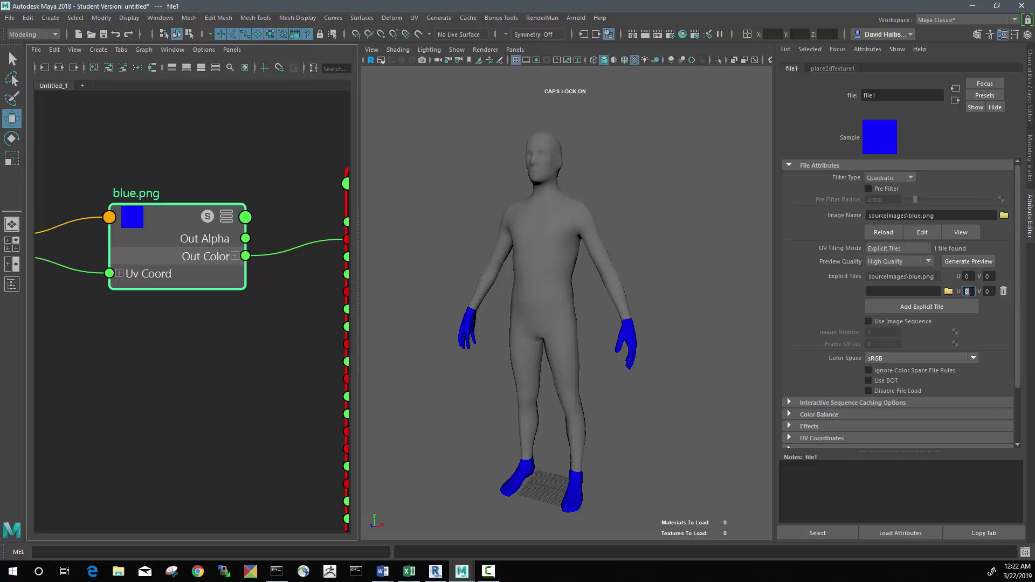
pyautogui.write('1')
pyautogui.click(948, 292)
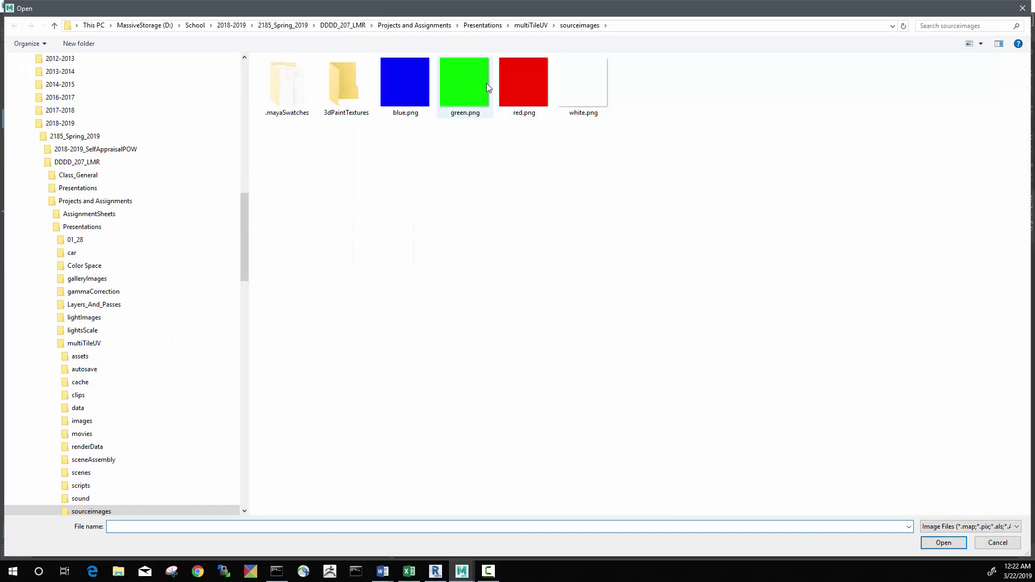
pyautogui.click(525, 83)
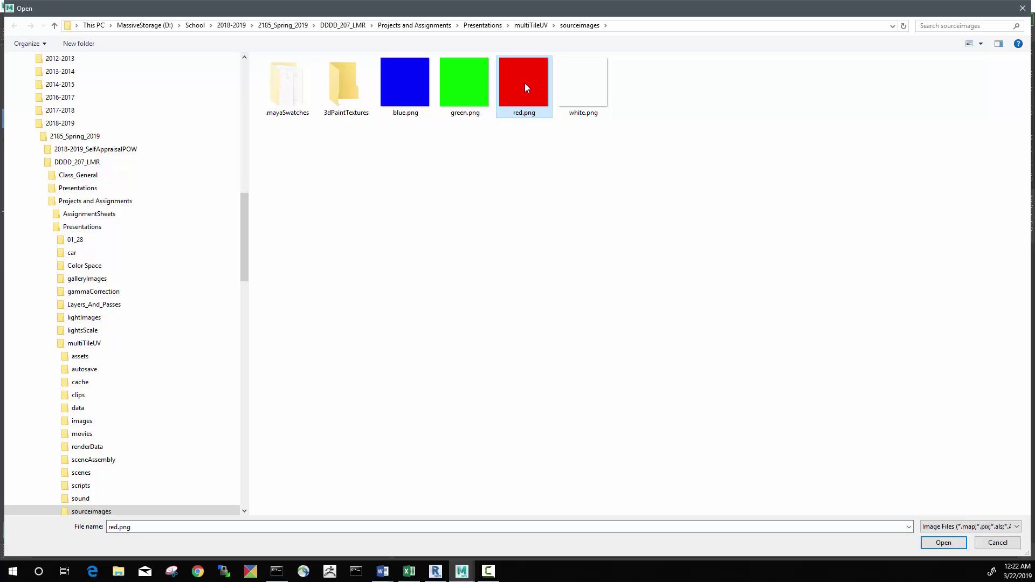
pyautogui.click(943, 543)
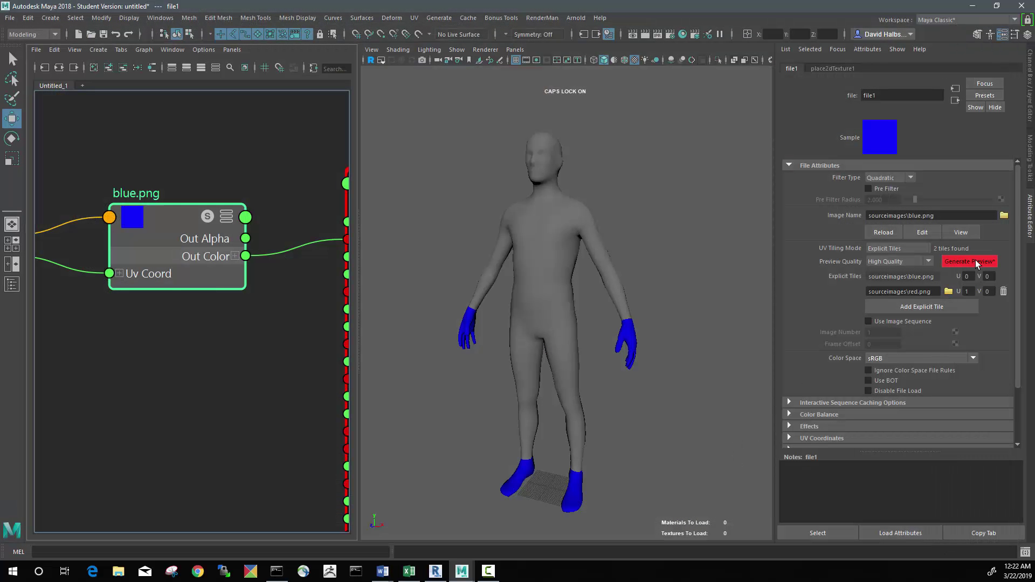
pyautogui.click(975, 262)
# Add an explicit tile at U 2, V 0 using green.png, checking the layout in the UV Editor, and regenerate the preview.
pyautogui.click(924, 305)
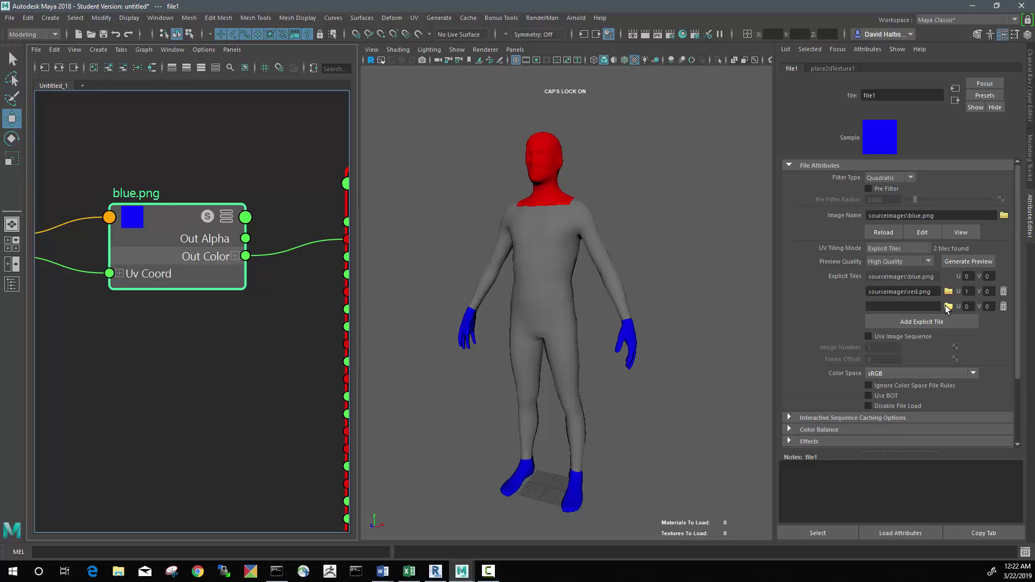
pyautogui.click(972, 307)
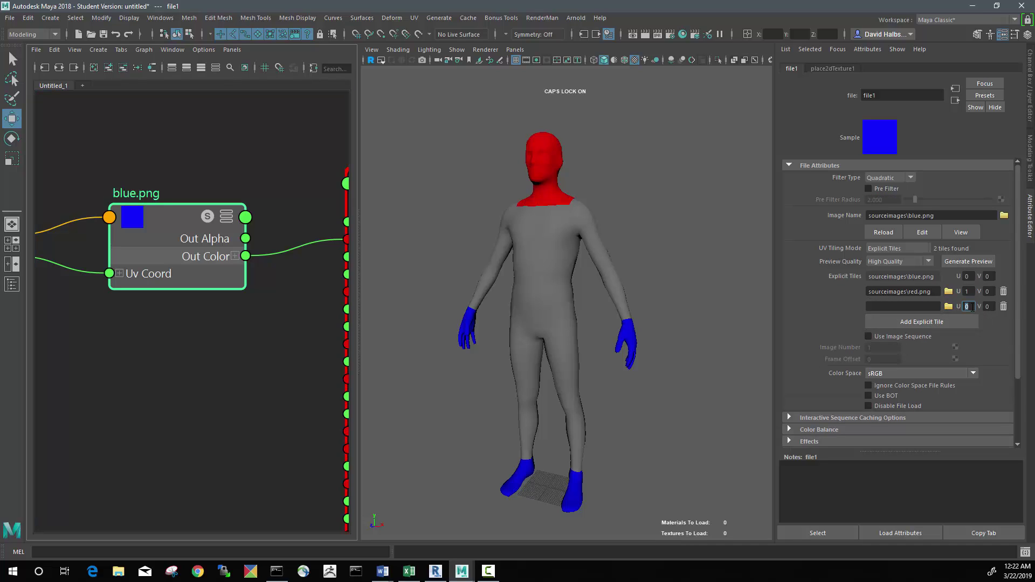
pyautogui.press('Return')
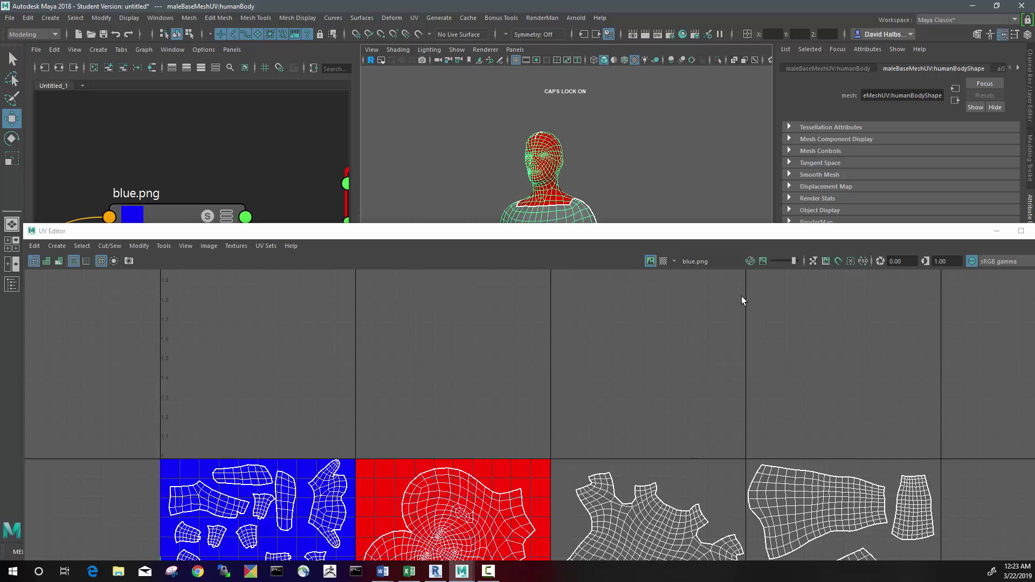
pyautogui.moveTo(720, 235); pyautogui.dragTo(662, 246)
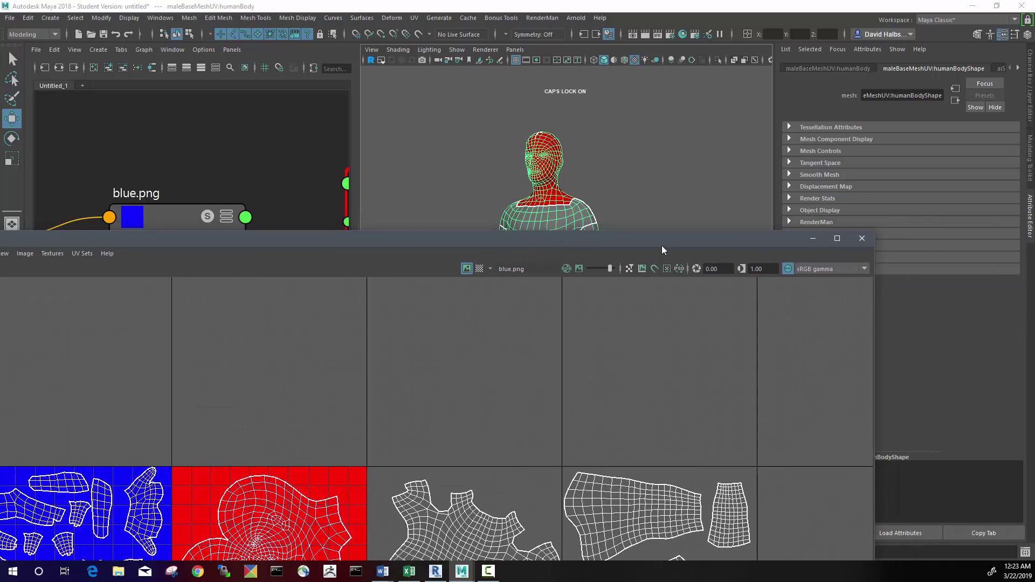
pyautogui.click(816, 239)
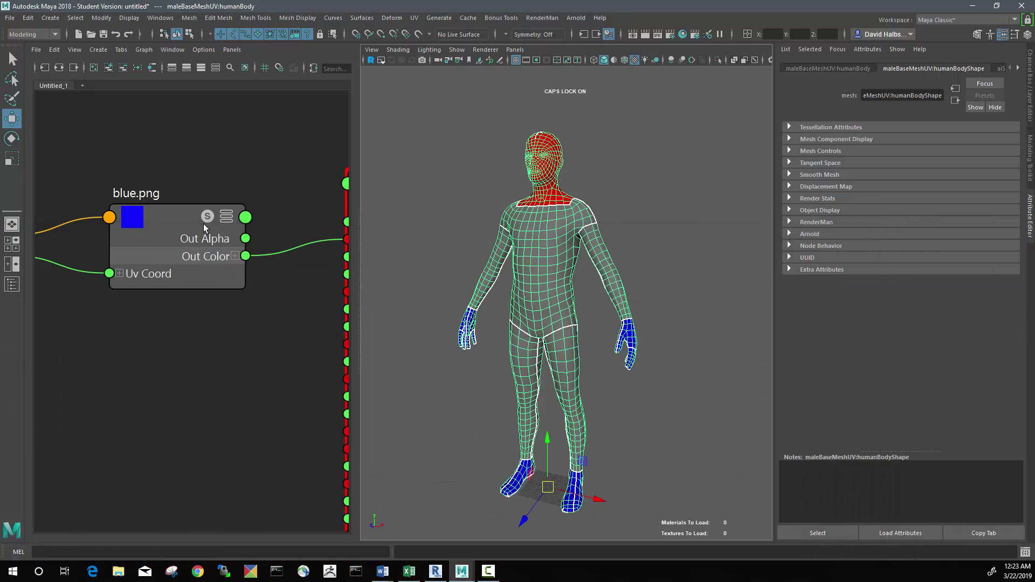
pyautogui.click(173, 221)
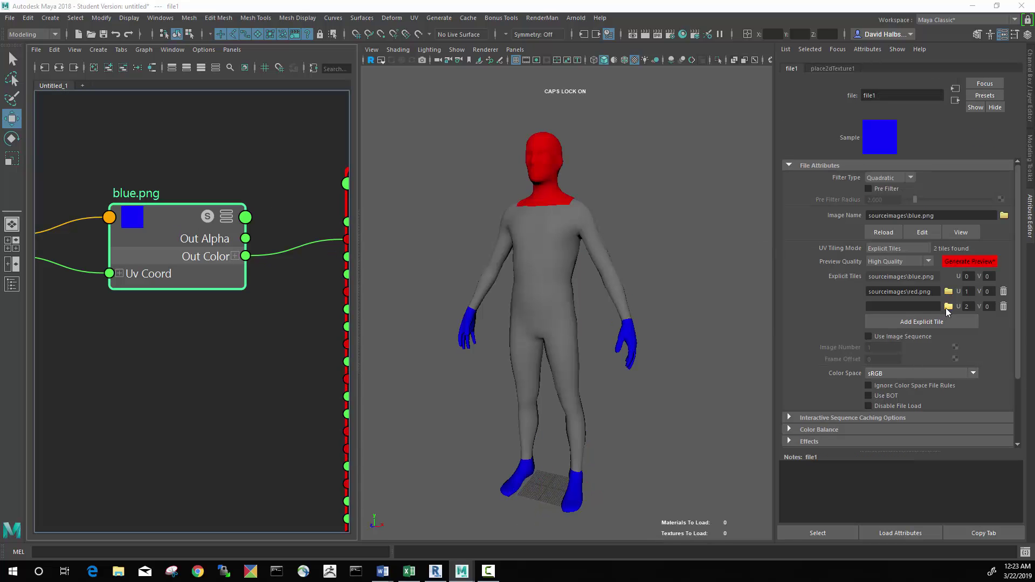
pyautogui.click(947, 308)
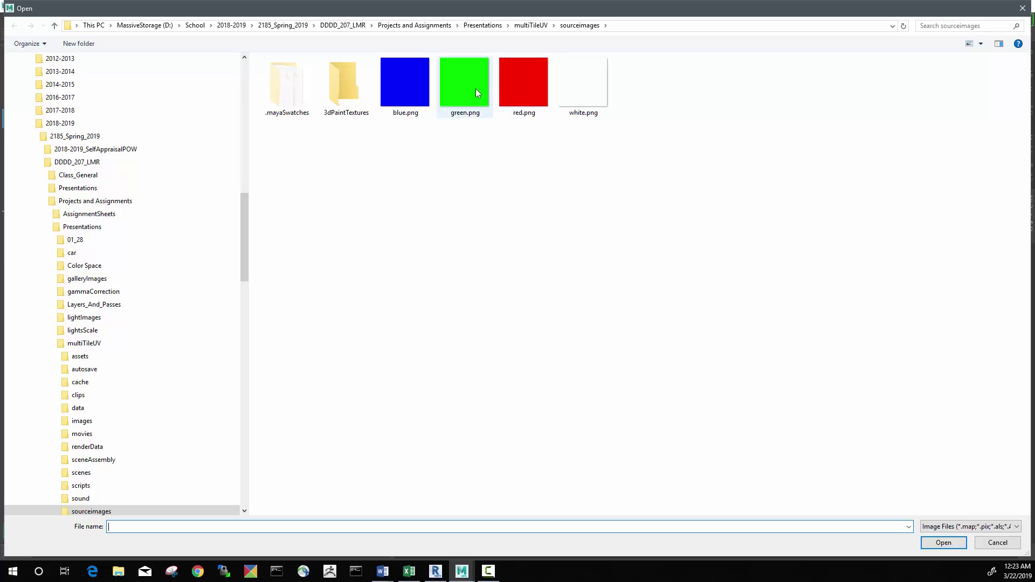
pyautogui.click(467, 94)
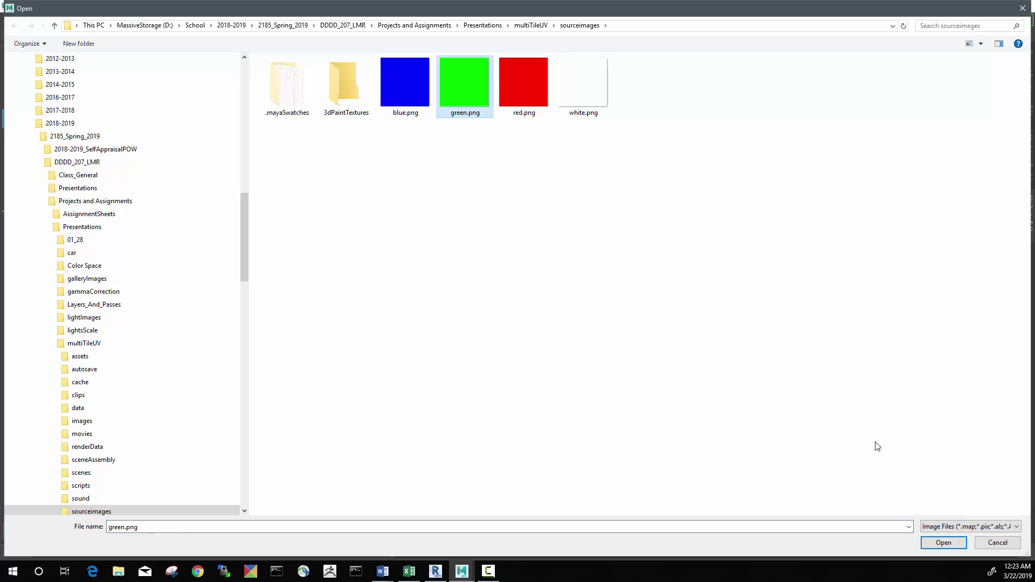
pyautogui.click(936, 541)
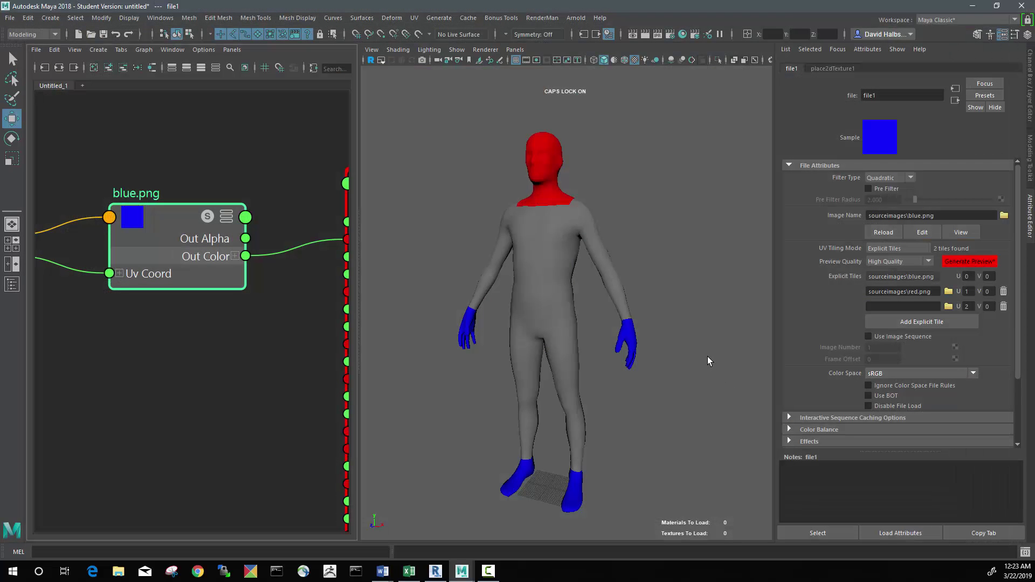
pyautogui.click(977, 262)
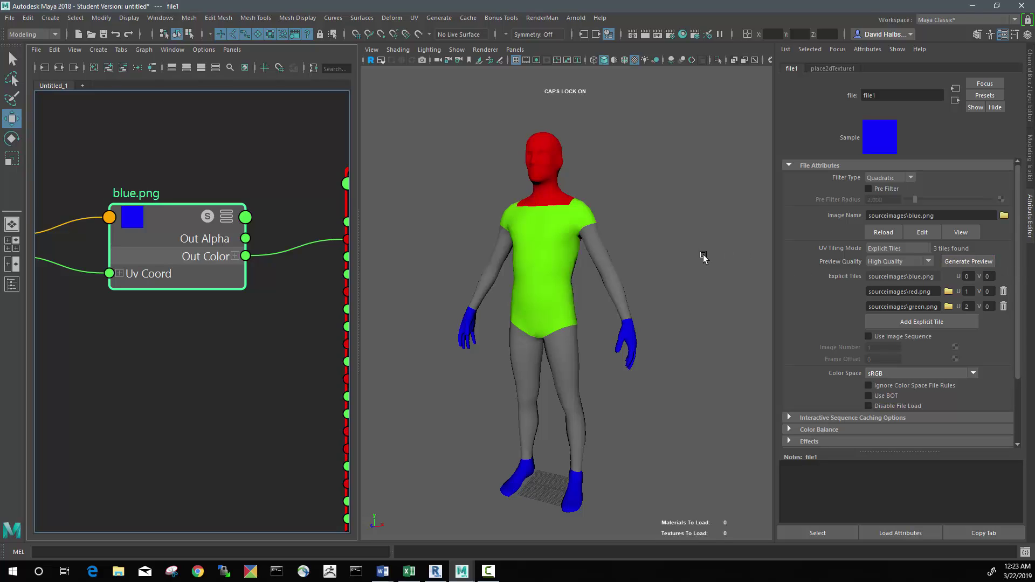
# Add an explicit tile at U 3, V 0 using white.png and regenerate the preview.
pyautogui.click(936, 322)
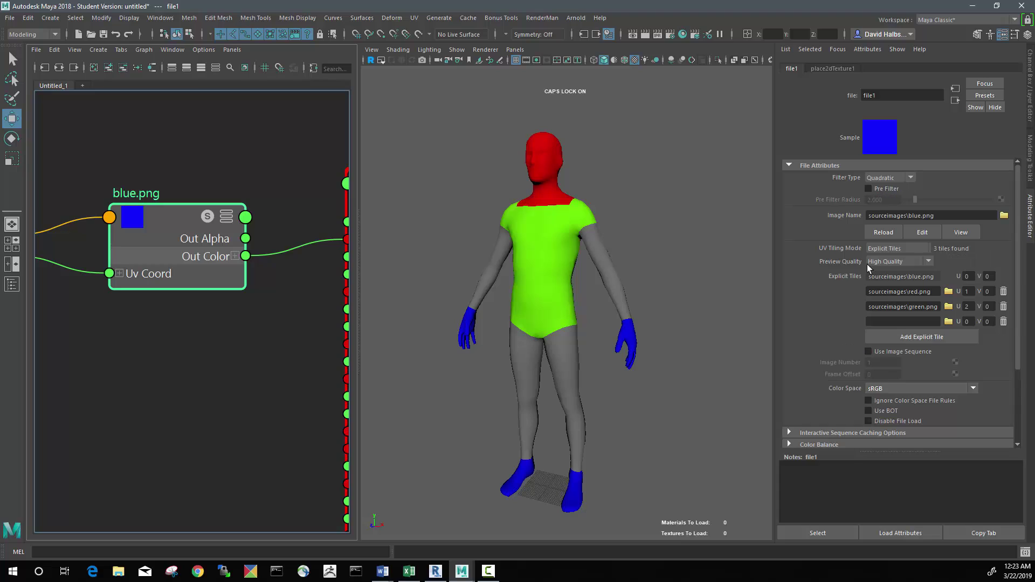
pyautogui.click(968, 322)
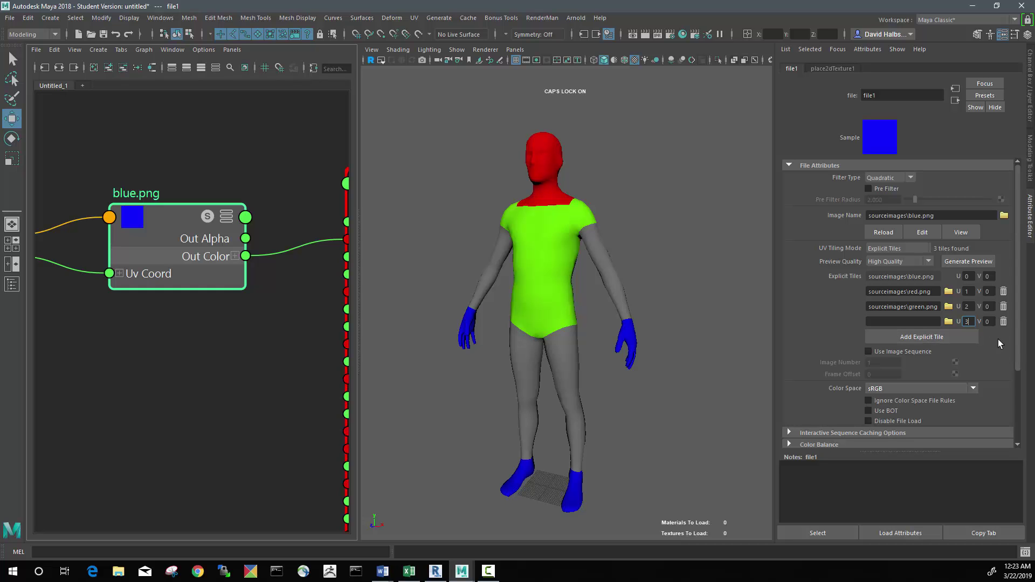
pyautogui.click(949, 322)
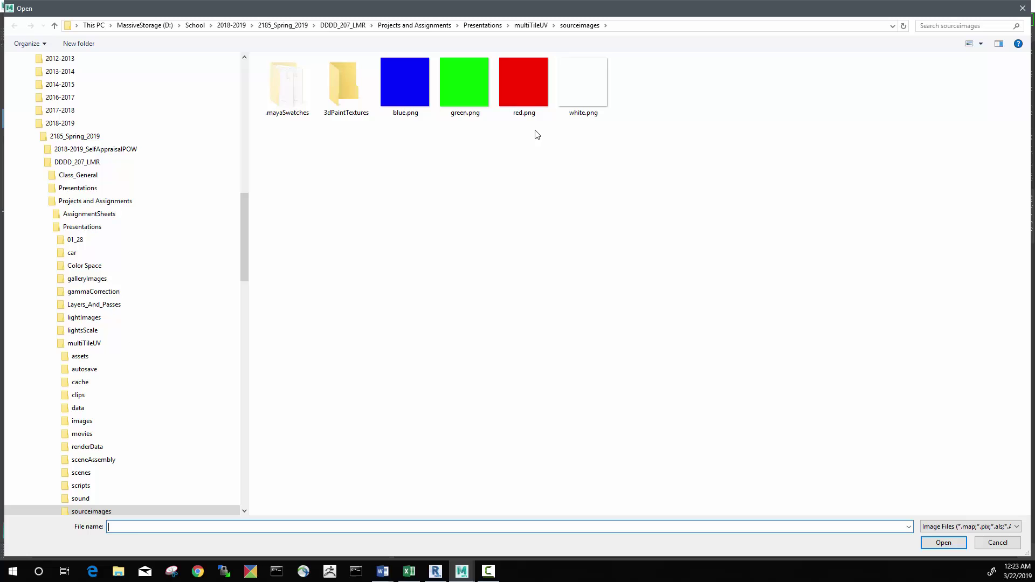
pyautogui.click(588, 84)
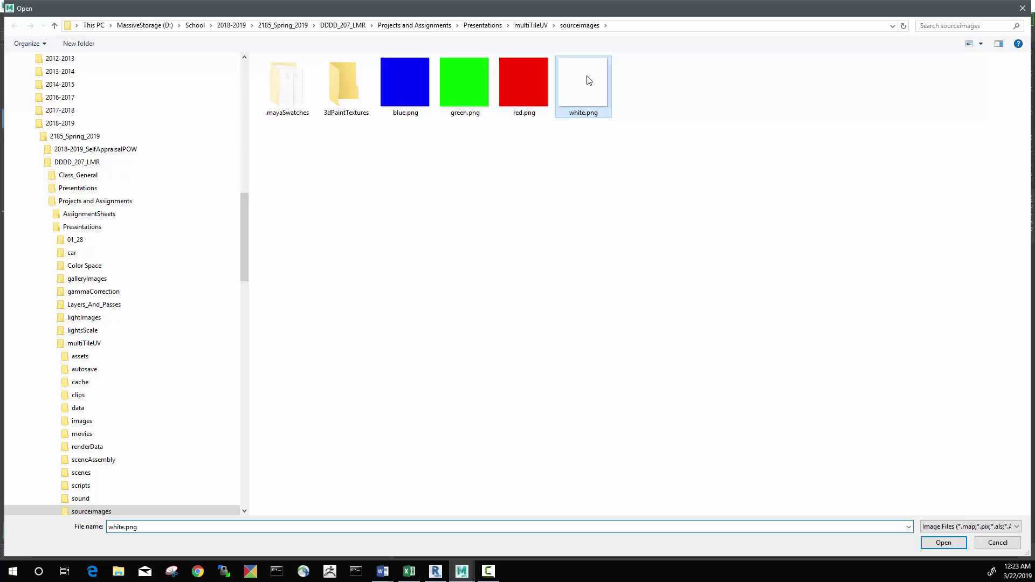
pyautogui.click(944, 542)
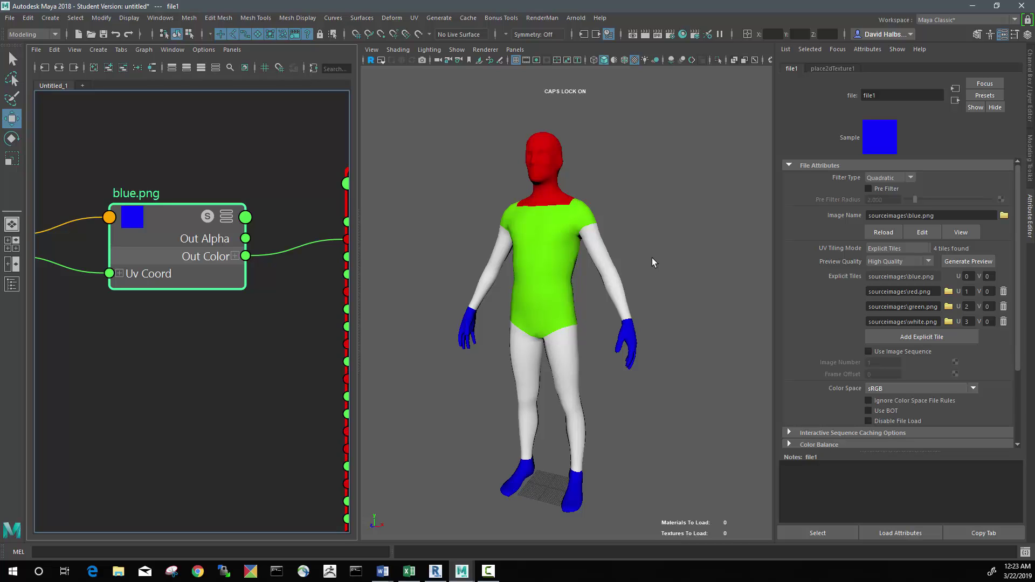
pyautogui.scroll(-4, 270, 342)
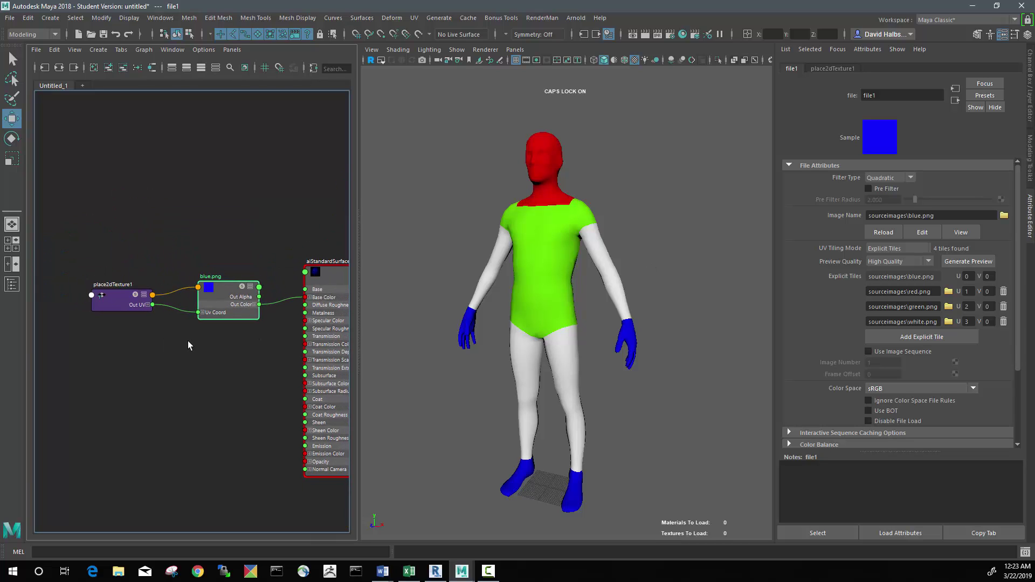
pyautogui.keyDown('alt'); pyautogui.moveTo(232, 346); pyautogui.dragTo(198, 316, button='middle'); pyautogui.keyUp('alt')
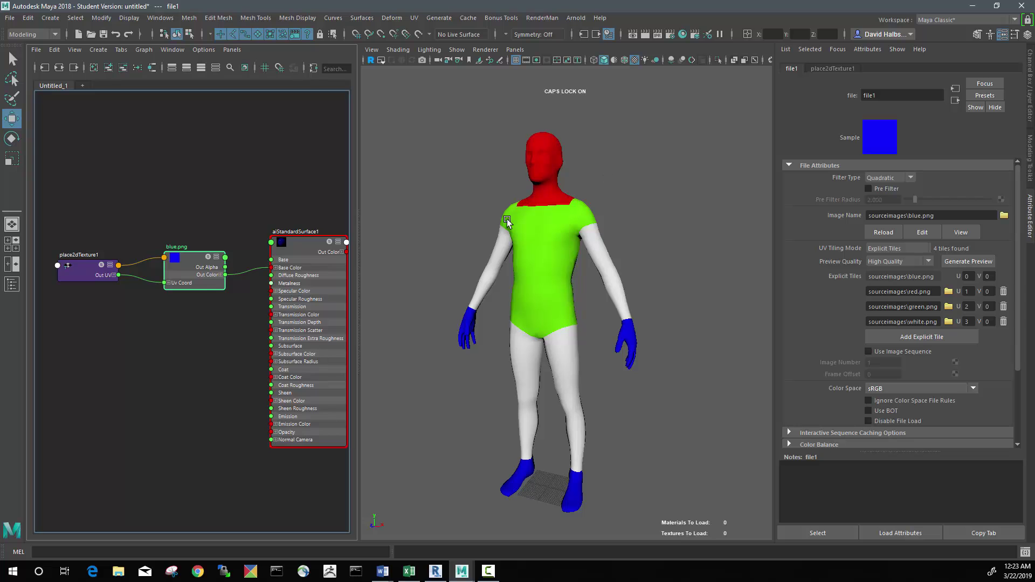